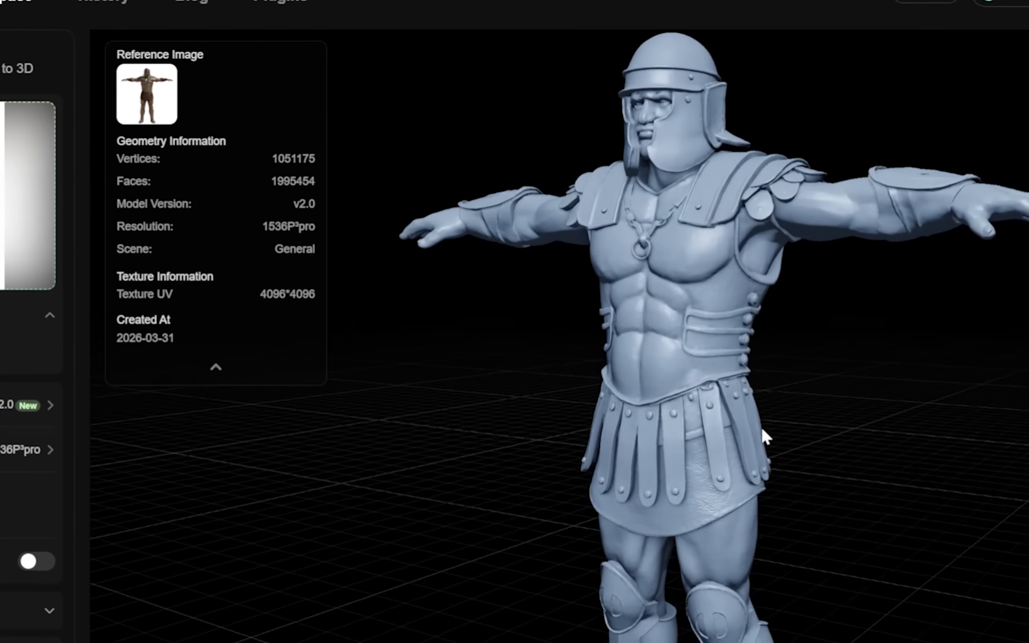
# - Examine the untextured gladiator model's geometry from the front, side and back
pyautogui.moveTo(762, 427)
pyautogui.mouseDown()
pyautogui.moveTo(535, 408)
pyautogui.moveTo(449, 444)
pyautogui.moveTo(409, 485)
pyautogui.moveTo(370, 479)
pyautogui.mouseUp()
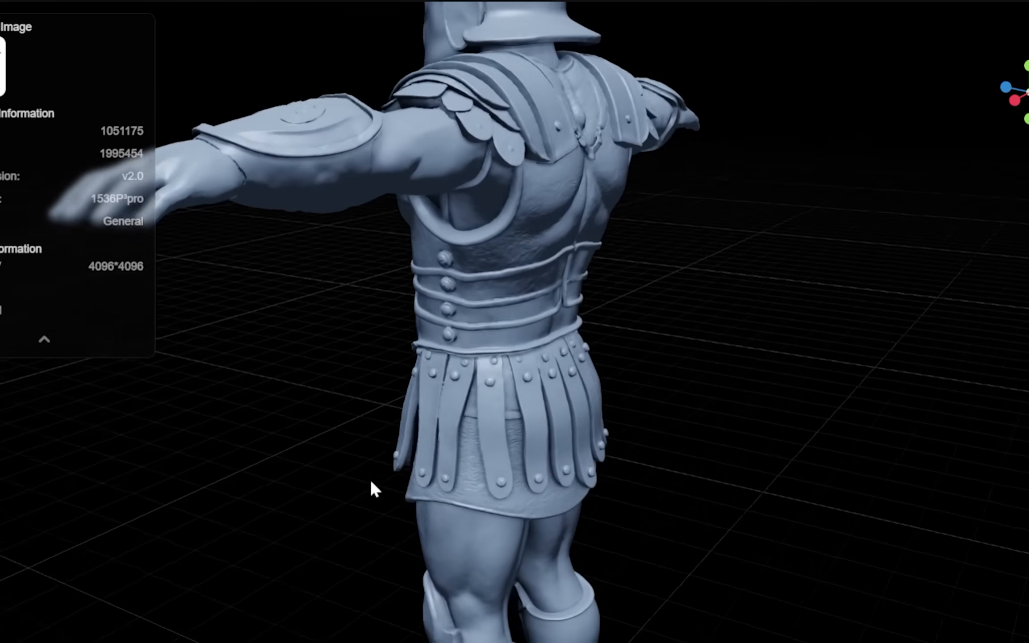
pyautogui.moveTo(621, 437); pyautogui.dragTo(402, 437)
pyautogui.moveTo(697, 436); pyautogui.dragTo(432, 444)
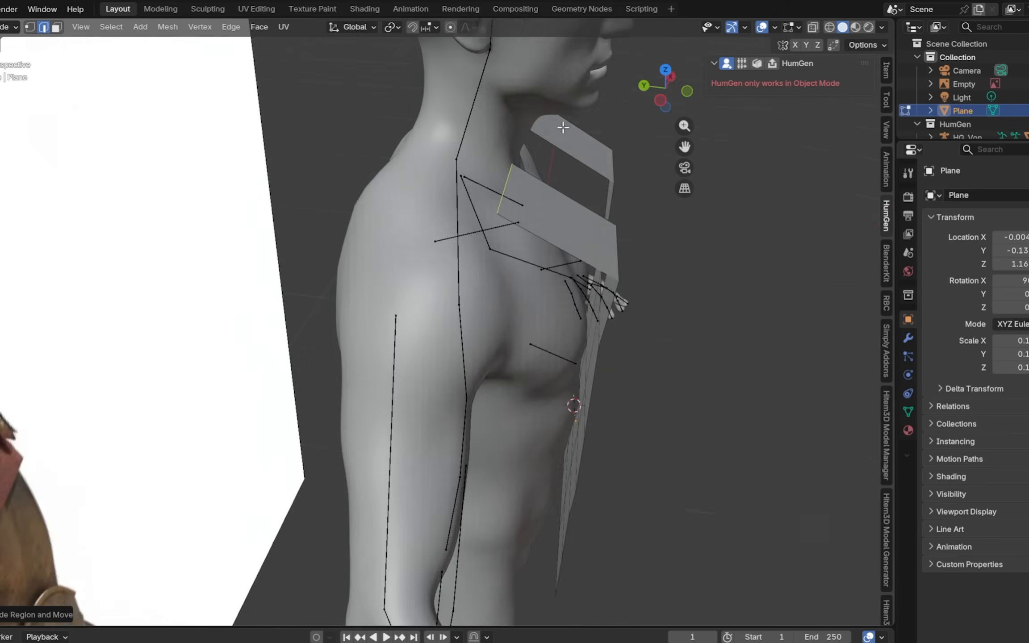
# - In Blender, extrude the selected edge of the Plane armour mesh near the character's shoulder
pyautogui.press('e')
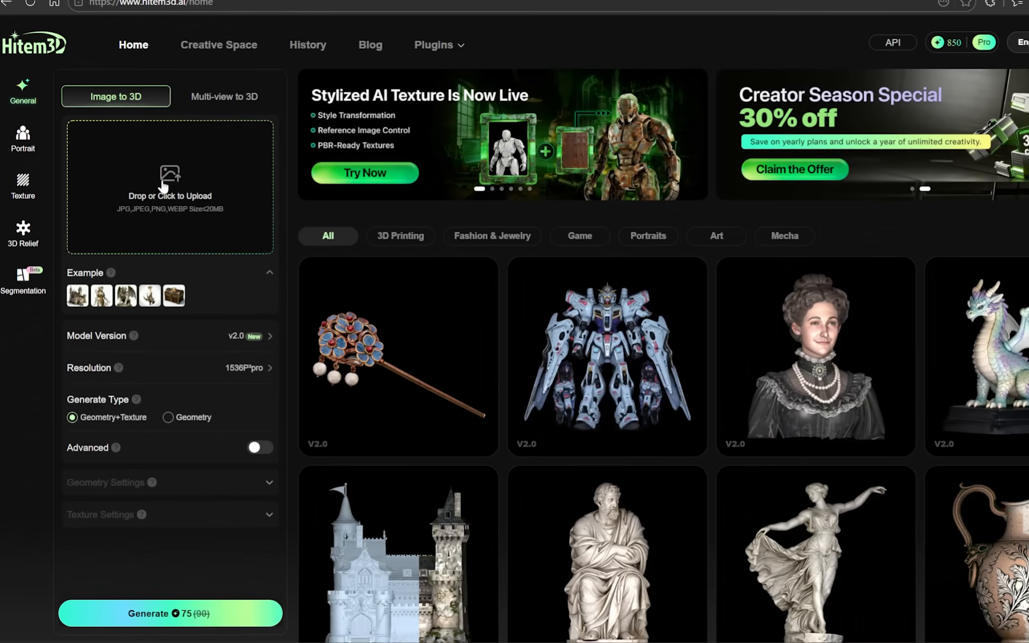
# - In Hitem3D, upload "Generated Image March 31, 2026 - 2_05PM copy" and generate a v2.0 Geometry+Texture model at 1536P³pro resolution
pyautogui.click(143, 199)
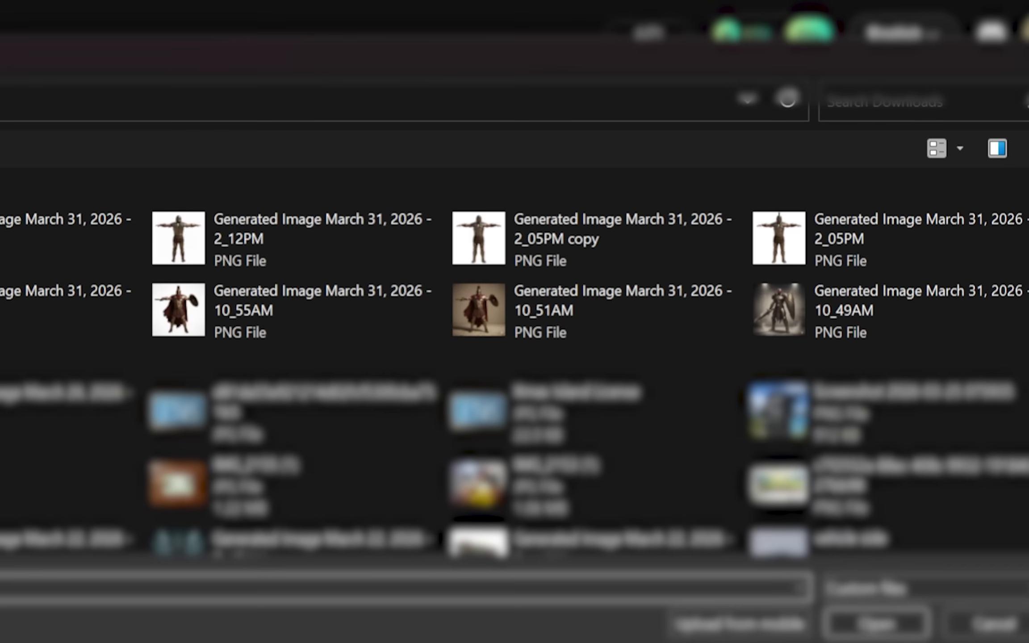
pyautogui.click(489, 244)
pyautogui.click(876, 623)
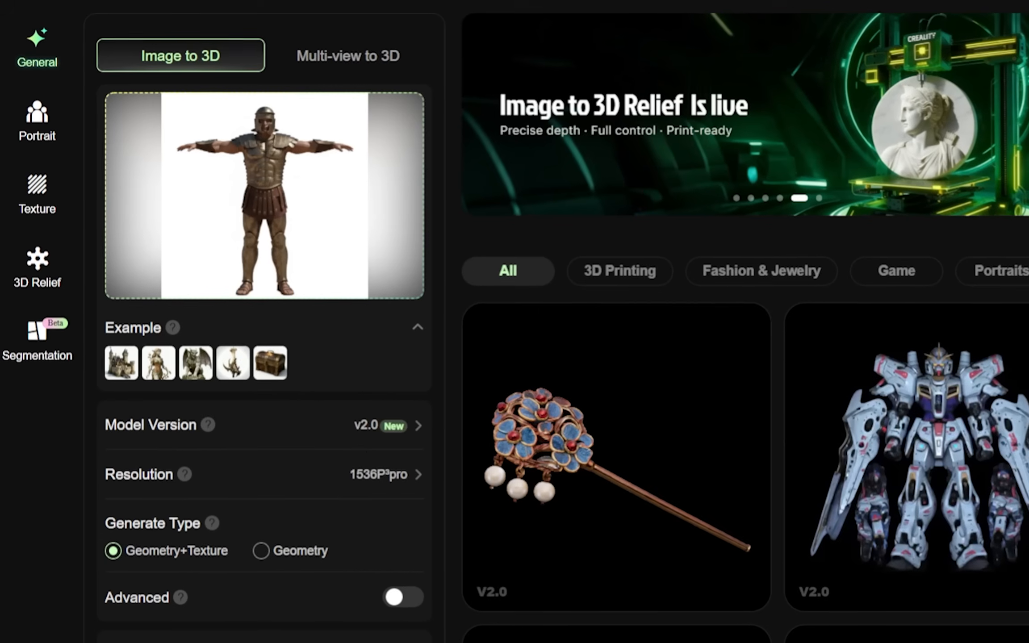
pyautogui.click(383, 443)
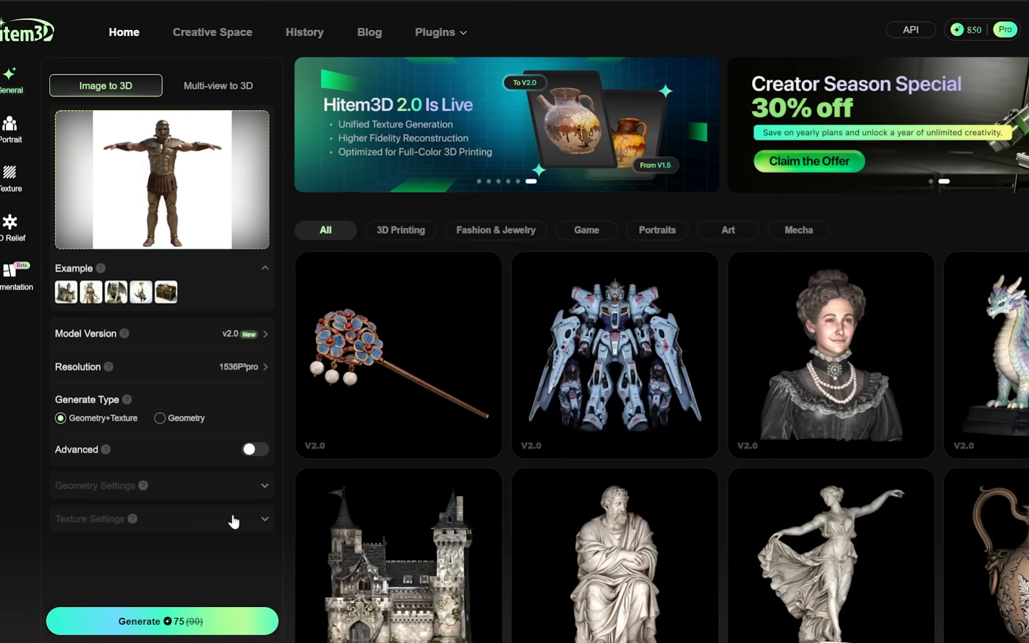
pyautogui.click(231, 619)
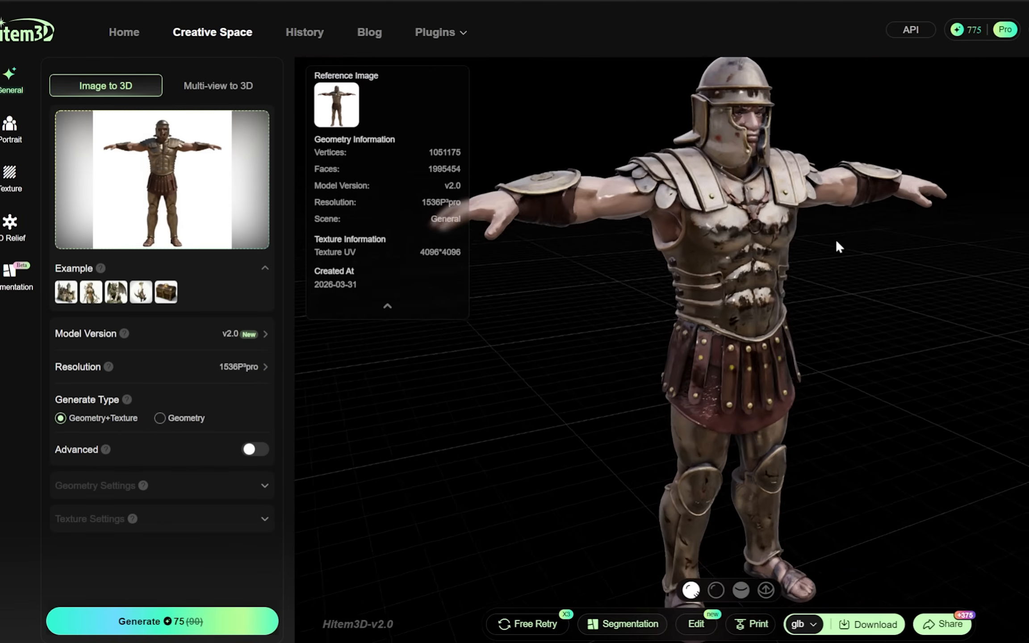
# - Segment the generated gladiator model at Medium detail level and inspect its coloured parts from different angles
pyautogui.click(716, 590)
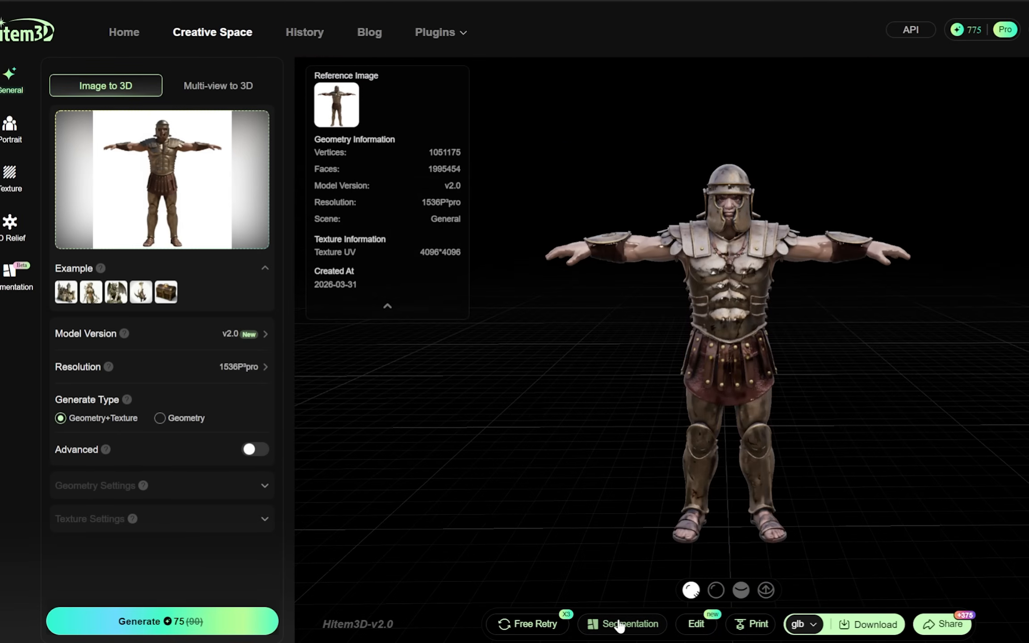
pyautogui.click(619, 625)
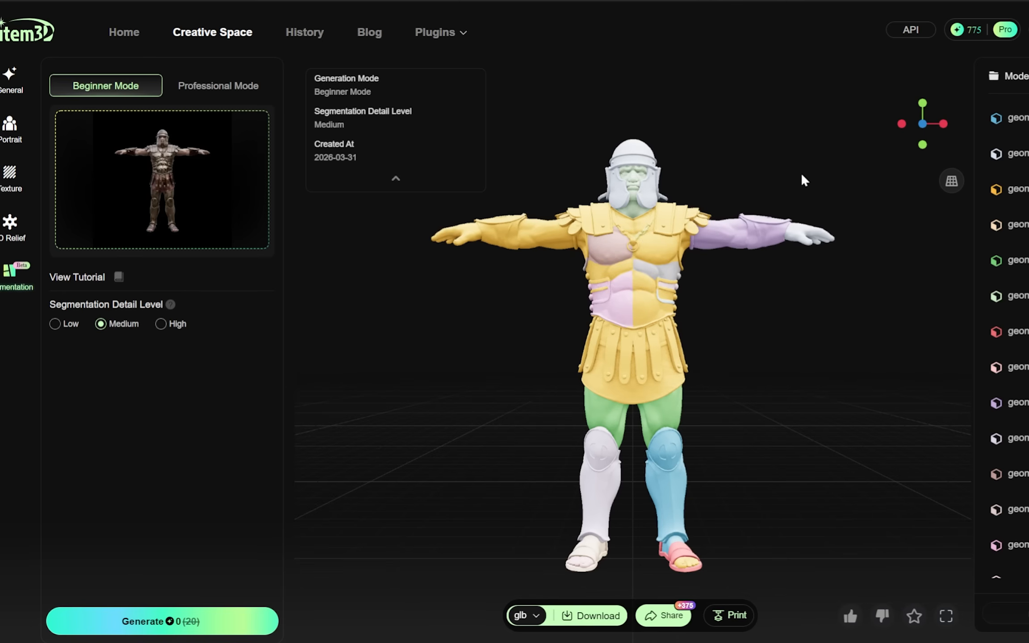
pyautogui.moveTo(779, 178); pyautogui.dragTo(672, 226)
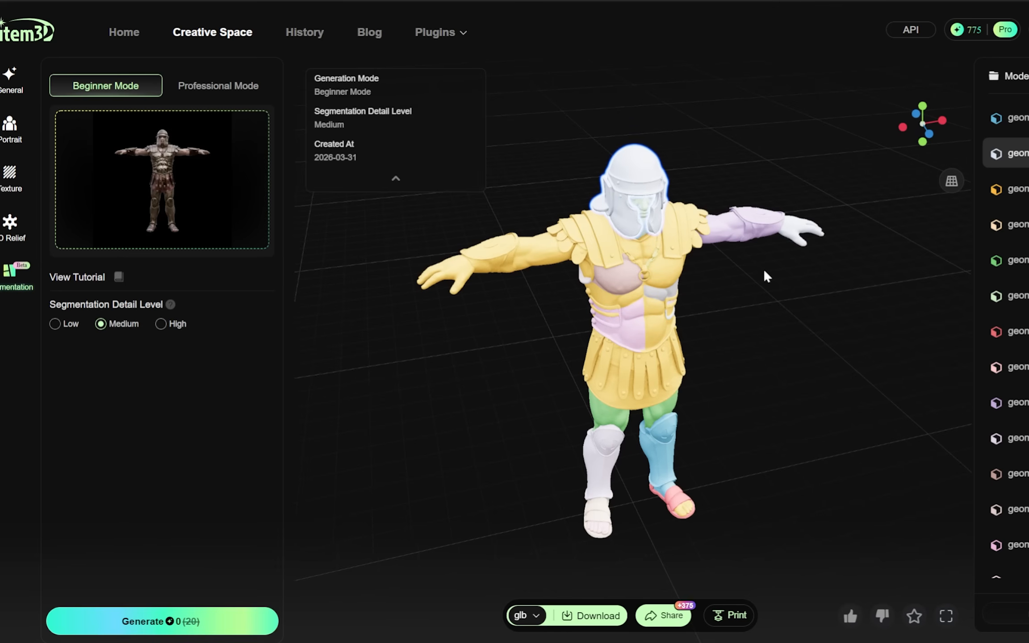
pyautogui.moveTo(767, 277); pyautogui.dragTo(647, 297)
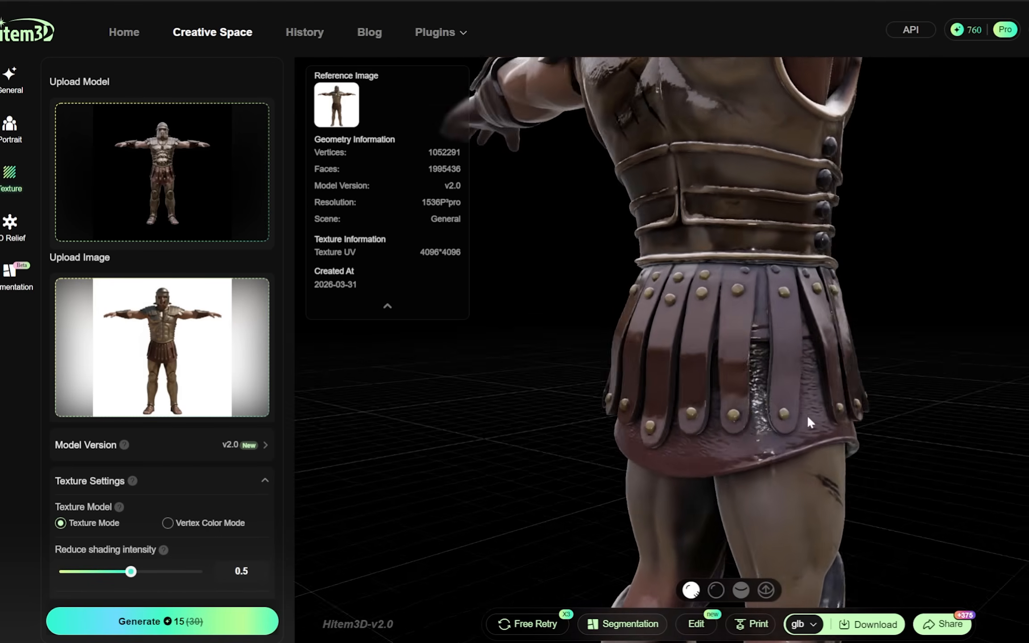
# - Examine the textured gladiator up close and as a whole, checking the helmet, torso armour and leather skirt
pyautogui.scroll(-3, 998, 348)
pyautogui.moveTo(998, 347); pyautogui.dragTo(941, 337)
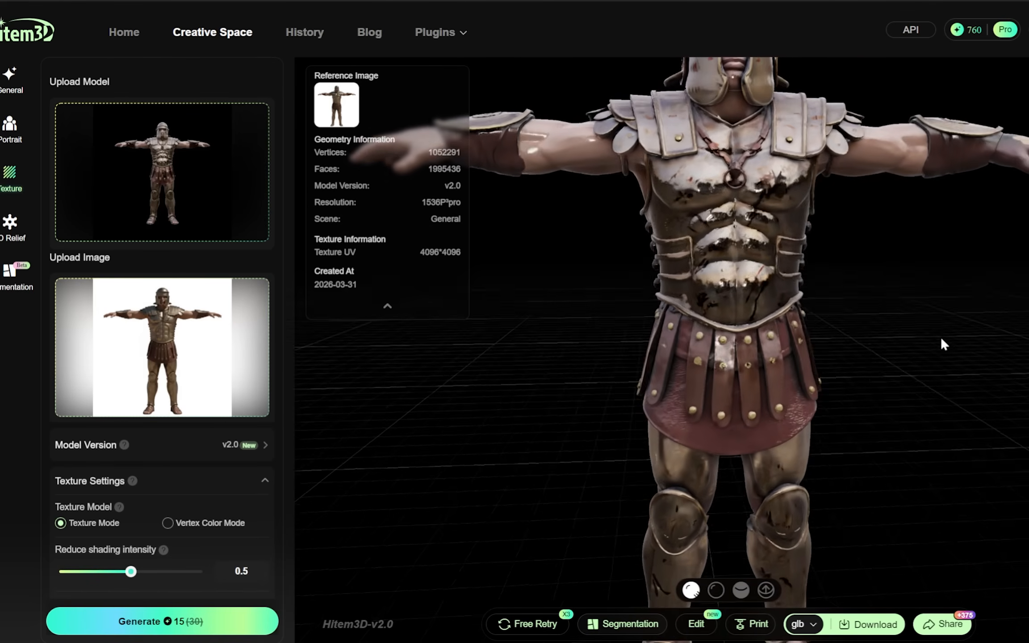
pyautogui.scroll(5, 917, 195)
pyautogui.moveTo(916, 195); pyautogui.dragTo(943, 267)
pyautogui.scroll(-5, 944, 268)
pyautogui.moveTo(883, 259); pyautogui.dragTo(915, 298)
pyautogui.scroll(-3, 894, 264)
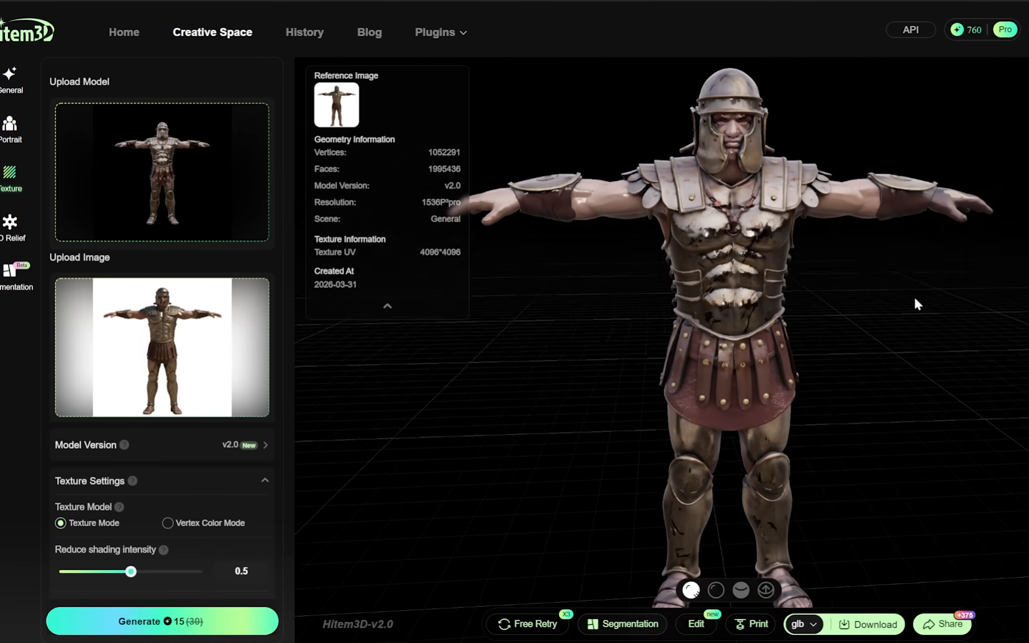
pyautogui.scroll(-3, 895, 307)
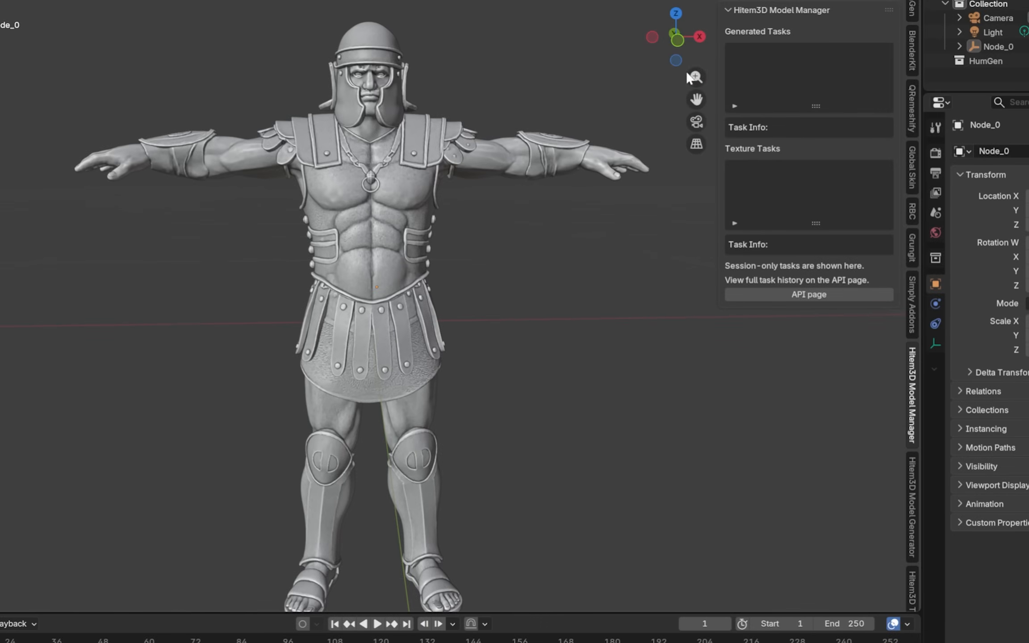
# - In Blender, bring up the Hitem3D Model Generator add-on and open the image selection for Image to 3D
pyautogui.moveTo(688, 77)
pyautogui.mouseDown()
pyautogui.moveTo(688, 54)
pyautogui.moveTo(688, 84)
pyautogui.mouseUp()
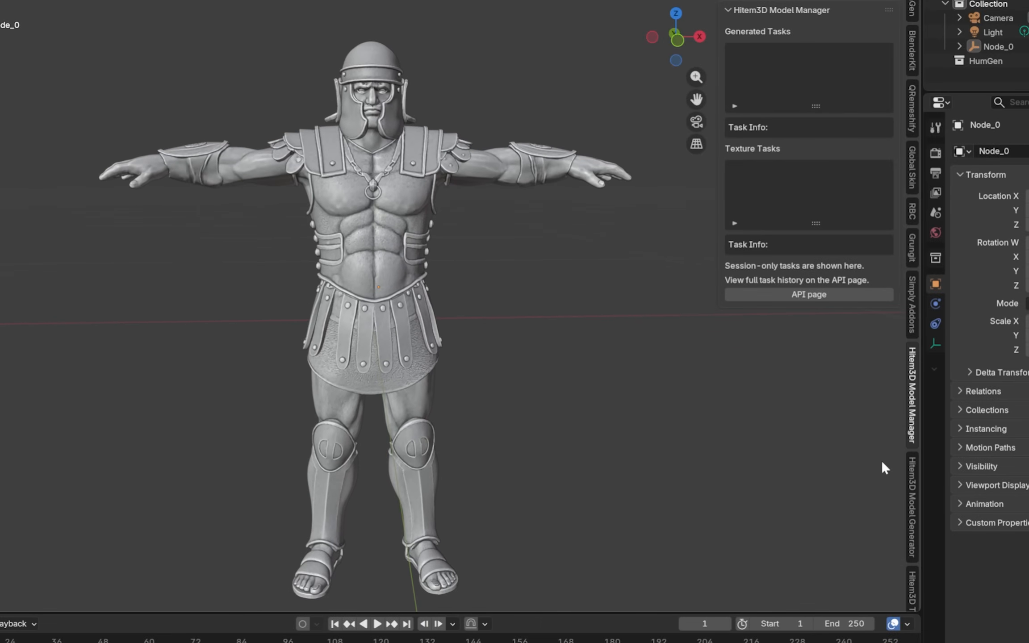
pyautogui.click(911, 493)
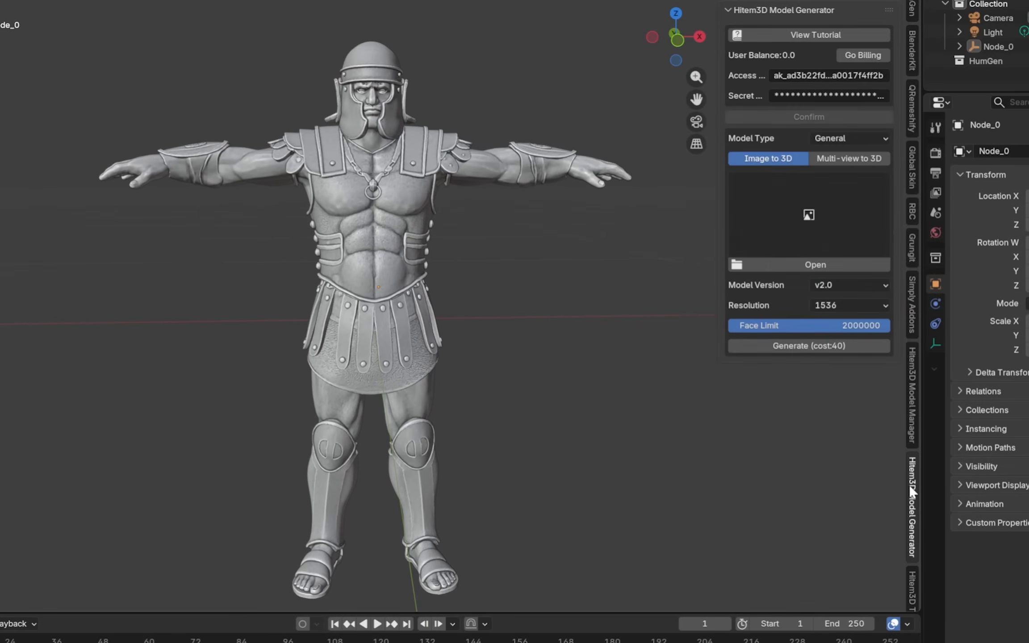
pyautogui.click(807, 264)
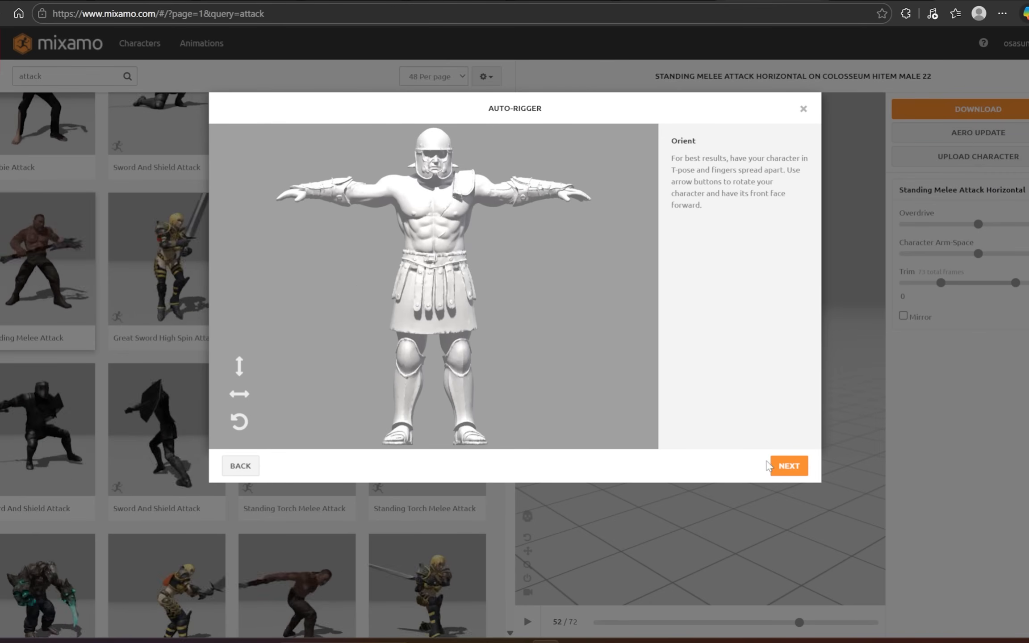
# - In Mixamo, auto-rig the gladiator using symmetric chin, wrist, elbow, knee and groin markers and Standard Skeleton (65), and accept the new character
pyautogui.click(789, 466)
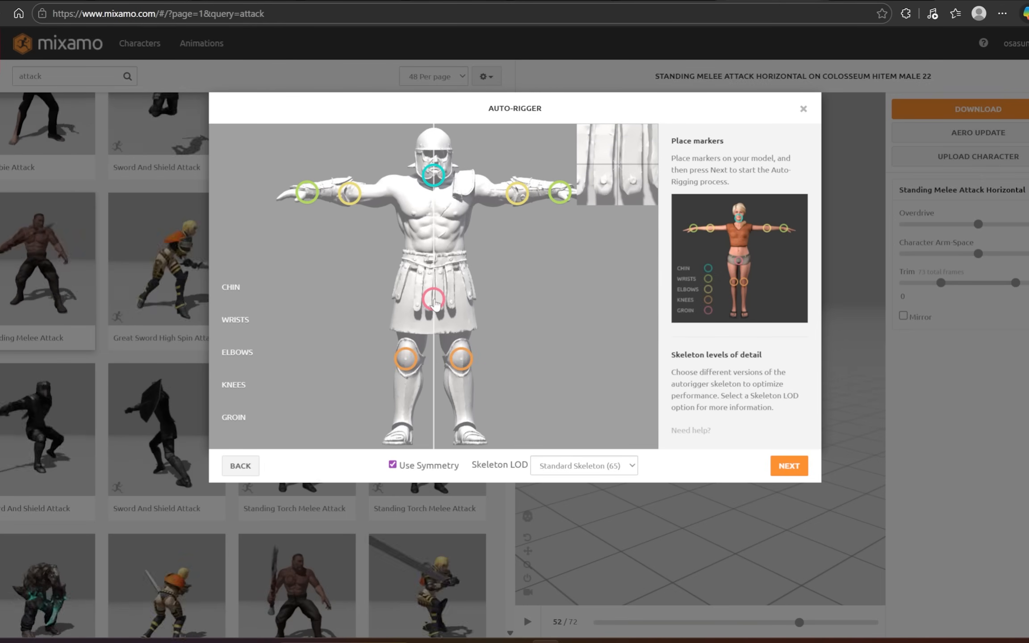
pyautogui.click(789, 466)
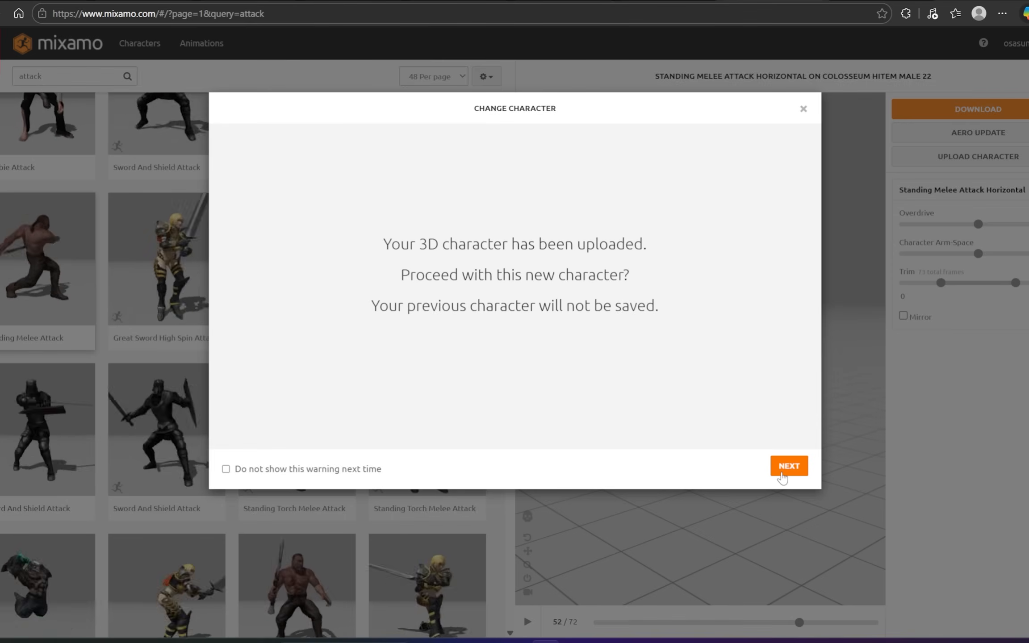
pyautogui.click(782, 473)
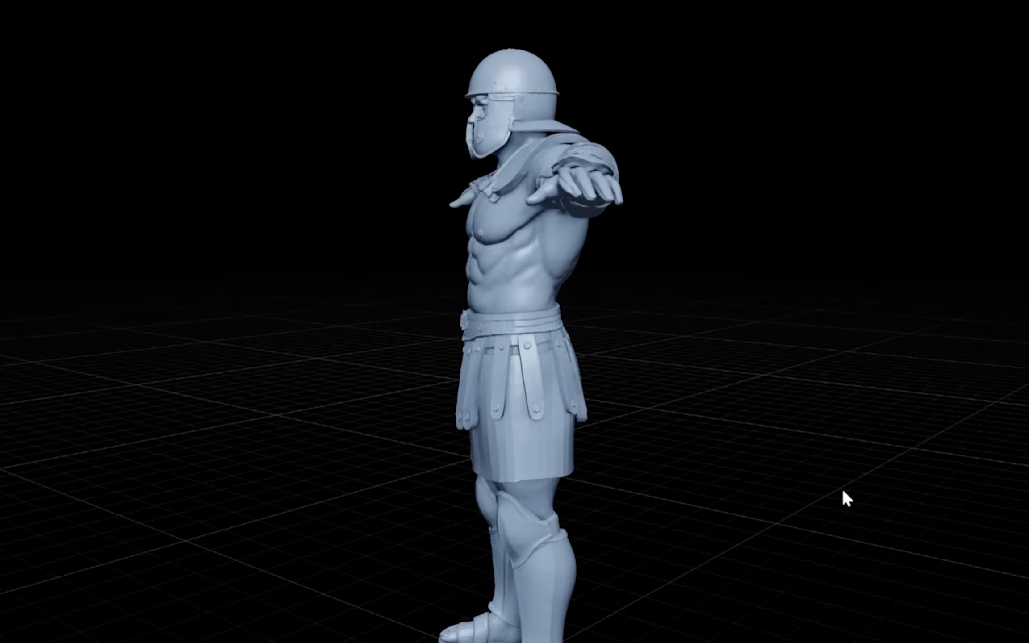
# - In Hitem3D, compare the geometry of the bare-chested and armoured gladiator models from the front, side and back
pyautogui.moveTo(748, 488); pyautogui.dragTo(349, 501)
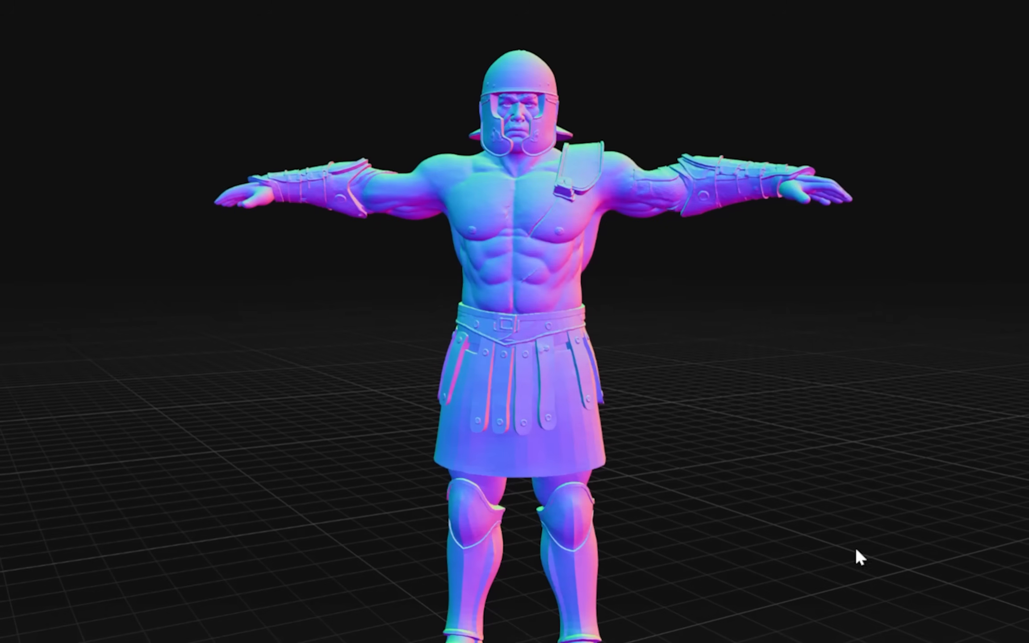
pyautogui.moveTo(893, 403); pyautogui.dragTo(669, 427)
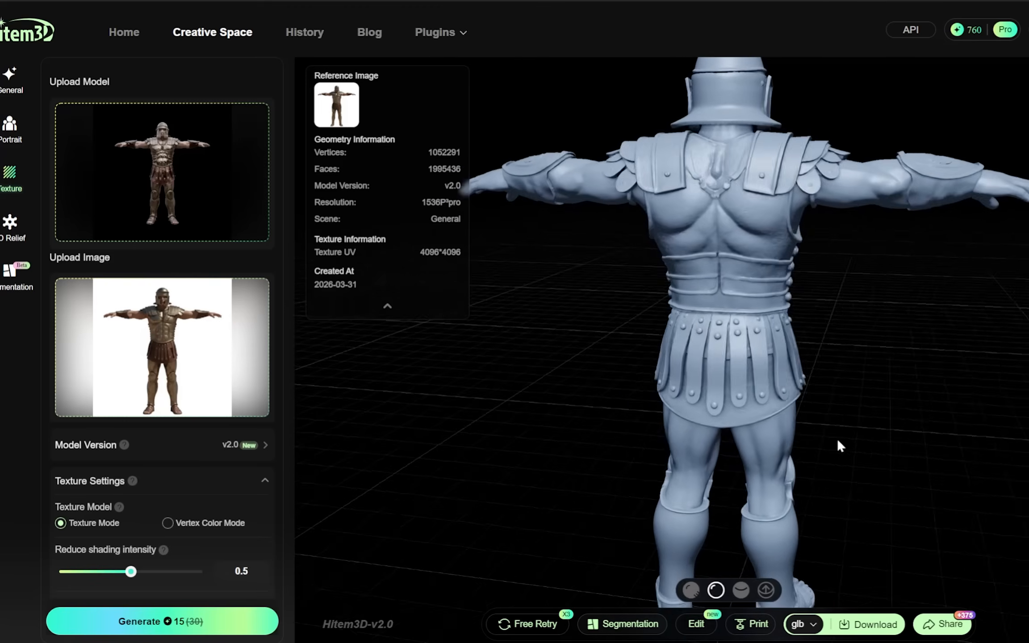
pyautogui.scroll(-3, 838, 442)
pyautogui.moveTo(838, 442); pyautogui.dragTo(664, 438)
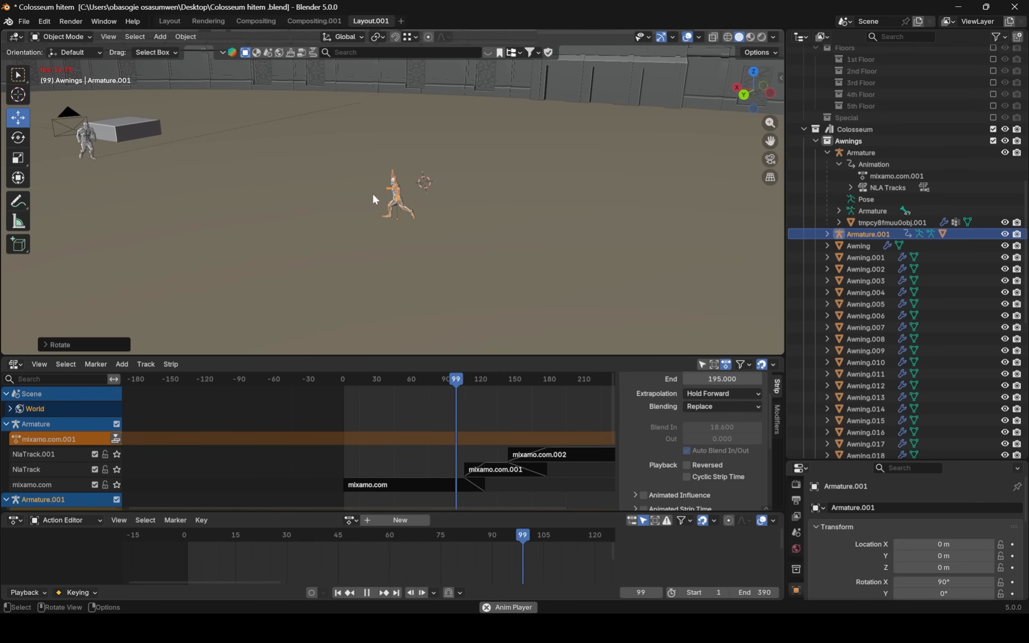
# - In Blender, scale Armature.001 up by about 1.17 and move it to about 0.12 m in Y, checking both fighters' contact around frame 124
pyautogui.press('space')
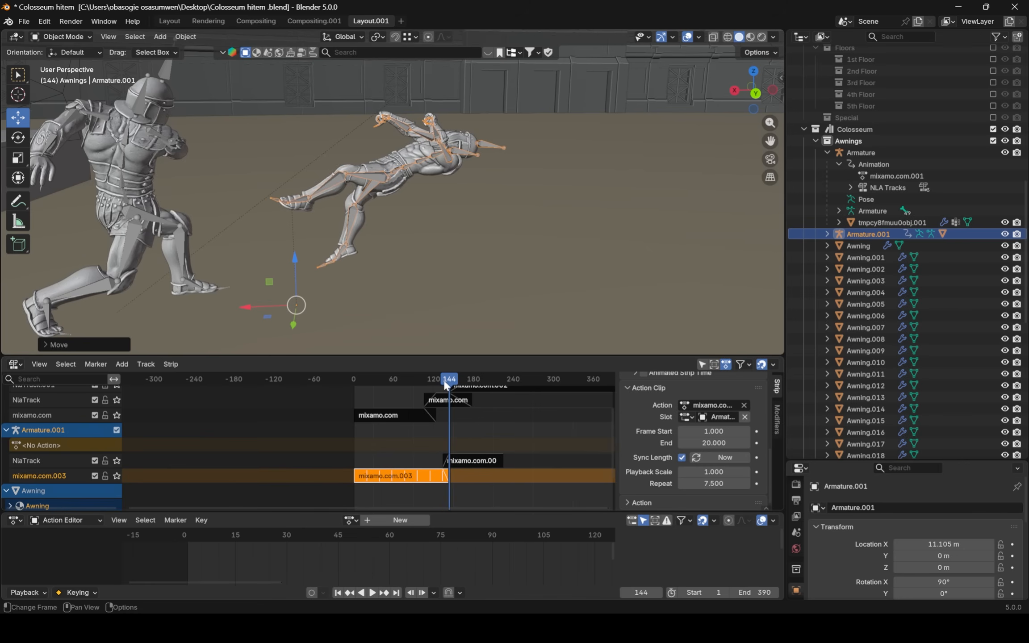
pyautogui.moveTo(447, 385); pyautogui.dragTo(439, 385)
pyautogui.moveTo(461, 232); pyautogui.dragTo(429, 179, button='middle')
pyautogui.press('s')
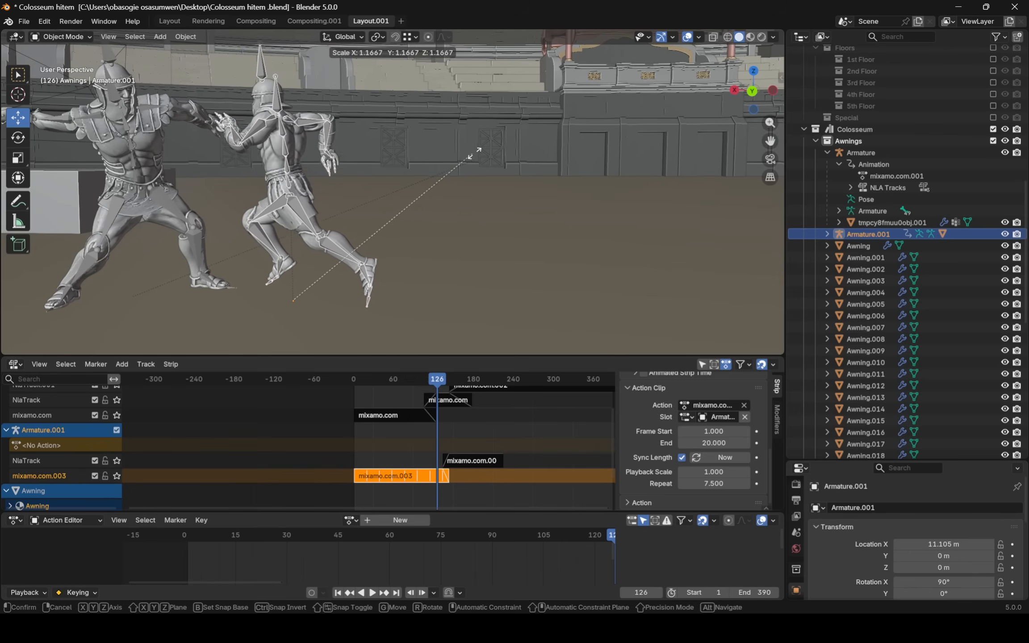
pyautogui.click(482, 147)
pyautogui.moveTo(483, 146)
pyautogui.mouseDown(button='middle')
pyautogui.moveTo(513, 146)
pyautogui.moveTo(552, 125)
pyautogui.moveTo(500, 147)
pyautogui.mouseUp(button='middle')
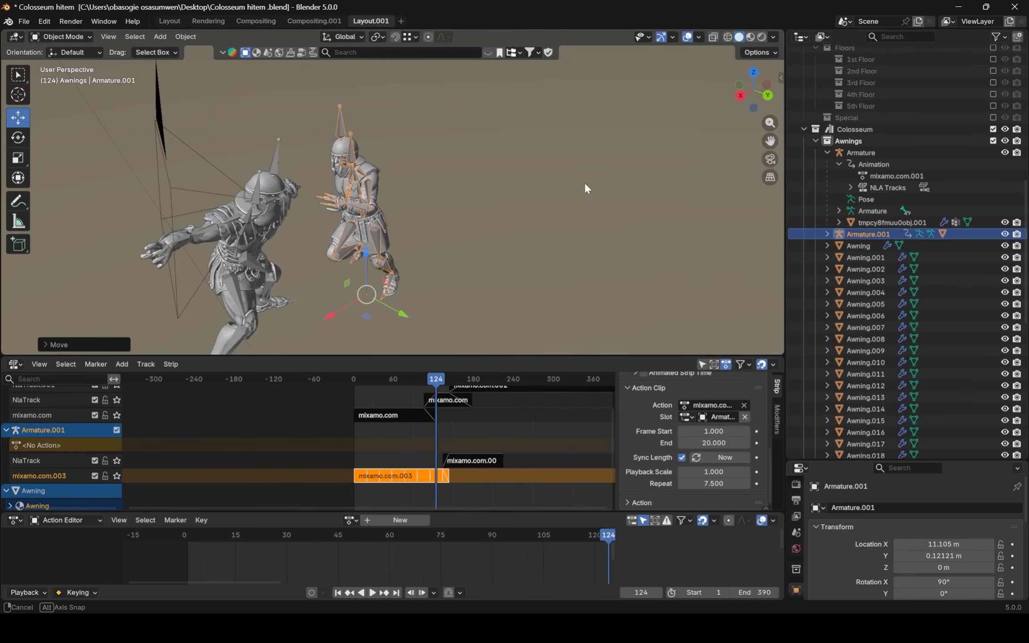
pyautogui.moveTo(441, 384); pyautogui.dragTo(444, 384)
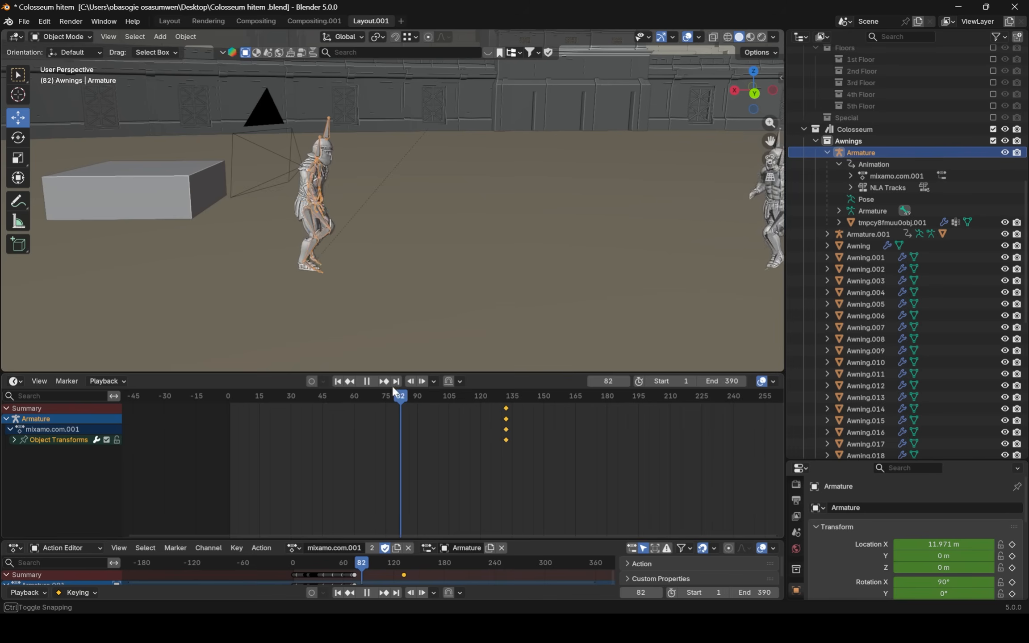
# - Move the gladiator Armature along X to about 14.8 m and insert a keyframe at frame 81
pyautogui.moveTo(393, 385); pyautogui.dragTo(364, 231, button='middle')
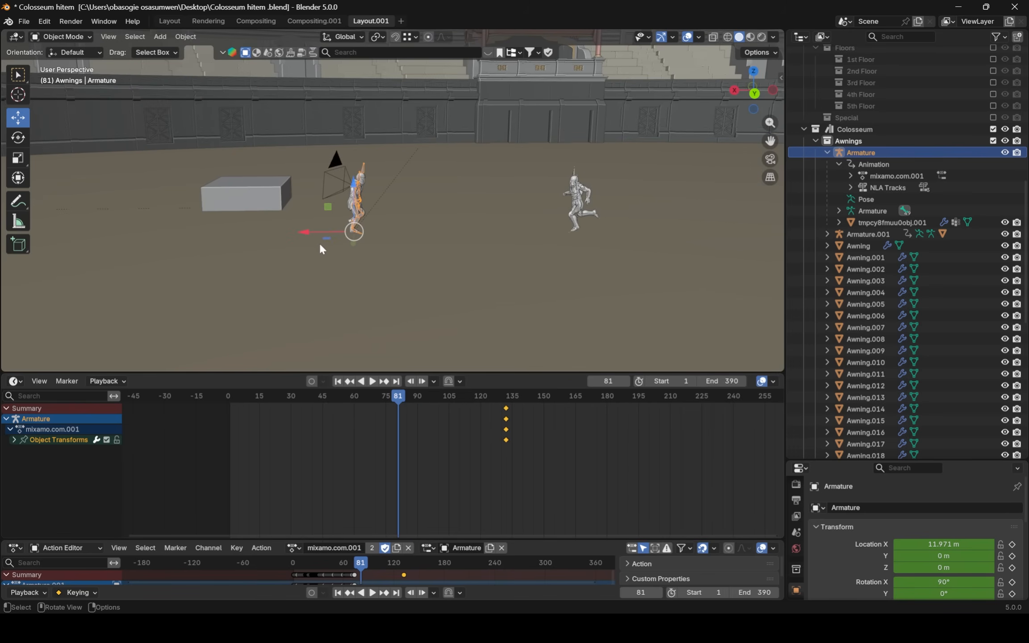
pyautogui.moveTo(311, 230); pyautogui.dragTo(175, 233)
pyautogui.press('i')
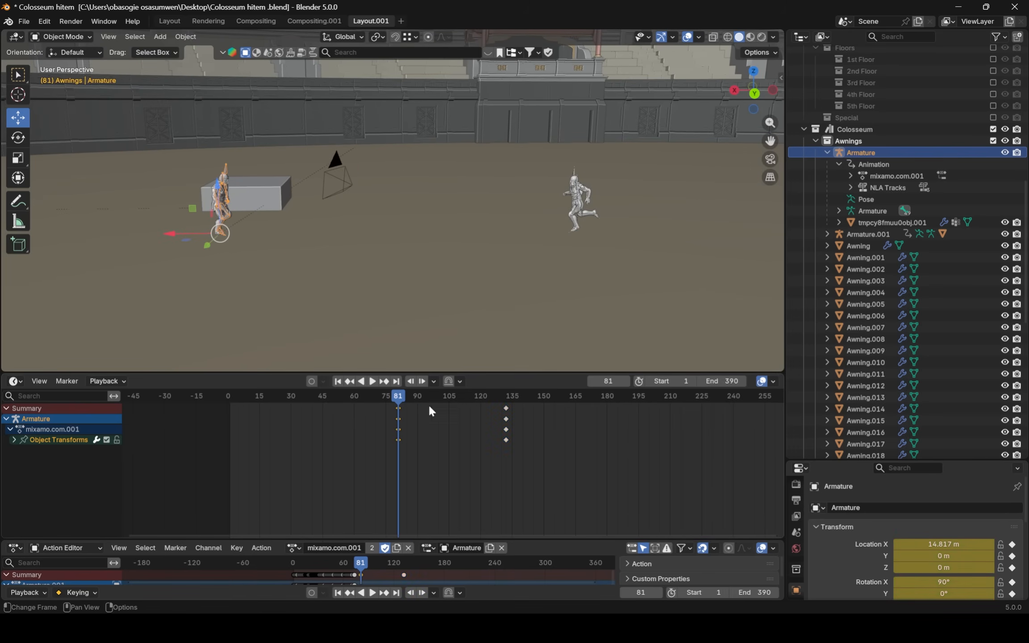
# - Preview the walk and shift the Armature's frame 81 keyframe to the start of the timeline
pyautogui.press('space')
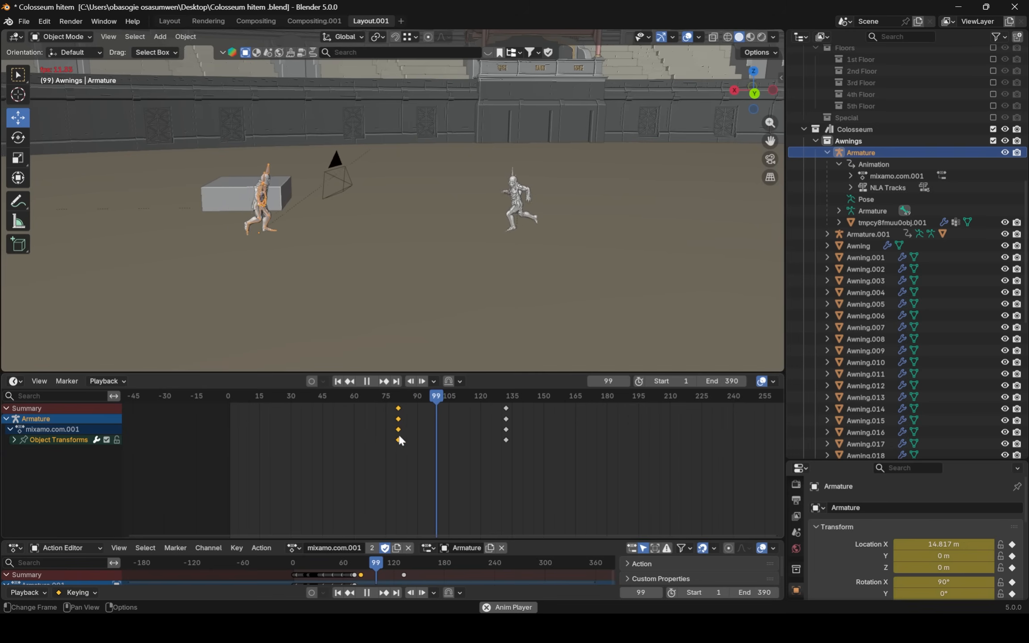
pyautogui.press('space')
pyautogui.press('g')
pyautogui.click(331, 412)
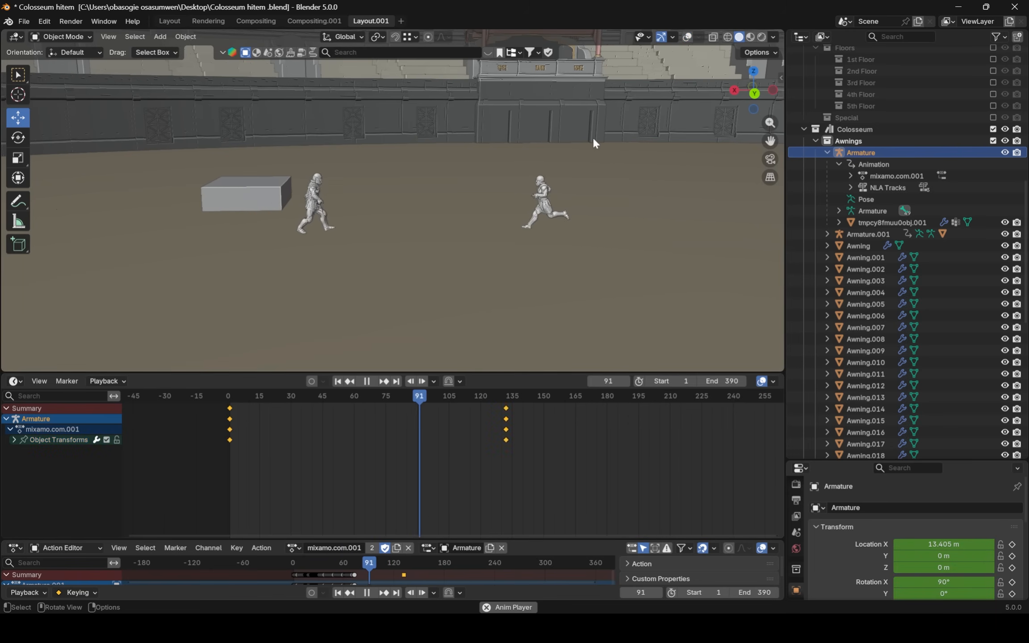
# - Play back the gladiator fight from several angles to check the approach, the hit and the victory pose
pyautogui.scroll(3, 501, 176)
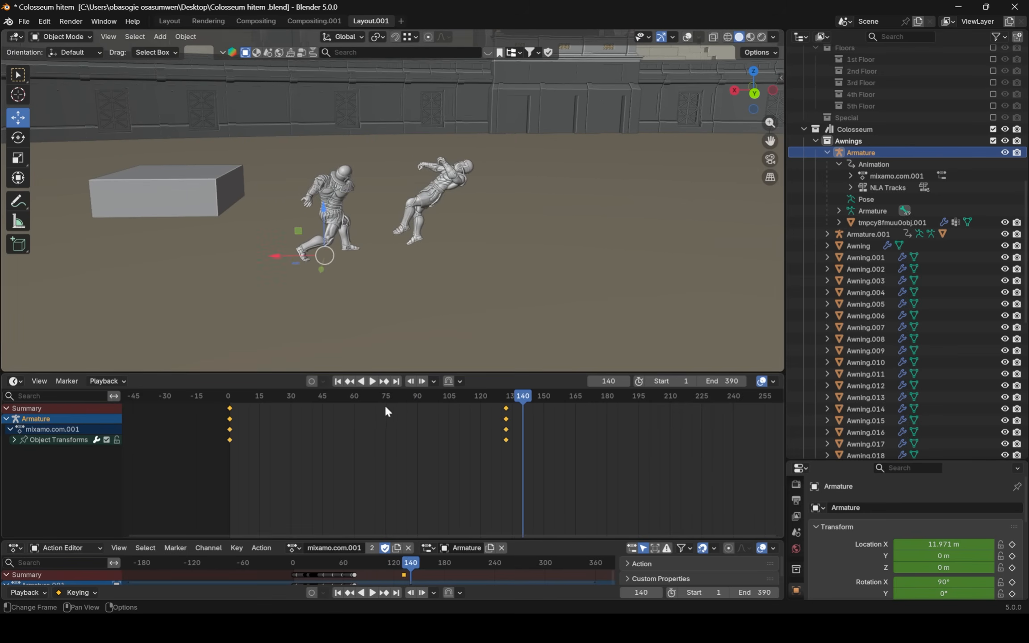
pyautogui.click(286, 401)
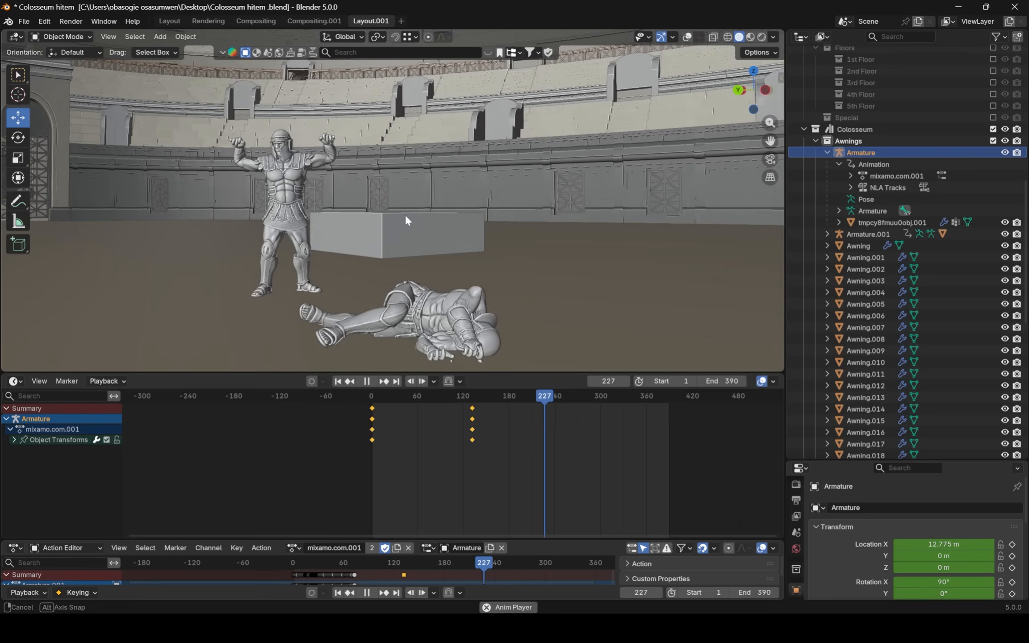
pyautogui.moveTo(405, 215); pyautogui.dragTo(432, 211, button='middle')
pyautogui.press('space')
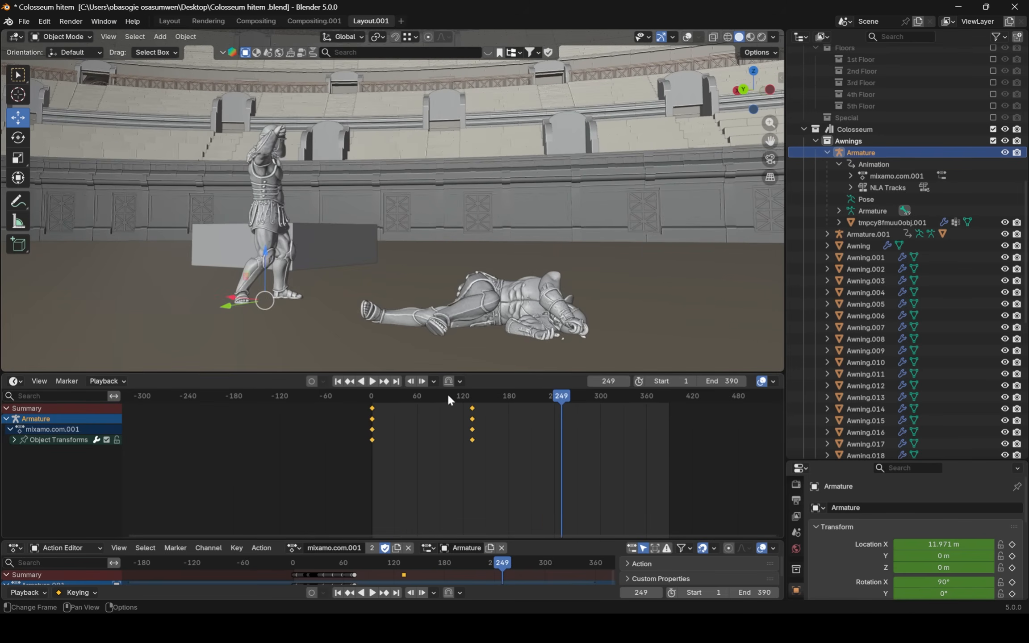
pyautogui.click(385, 398)
pyautogui.press('space')
pyautogui.moveTo(455, 182); pyautogui.dragTo(491, 210, button='middle')
pyautogui.press('space')
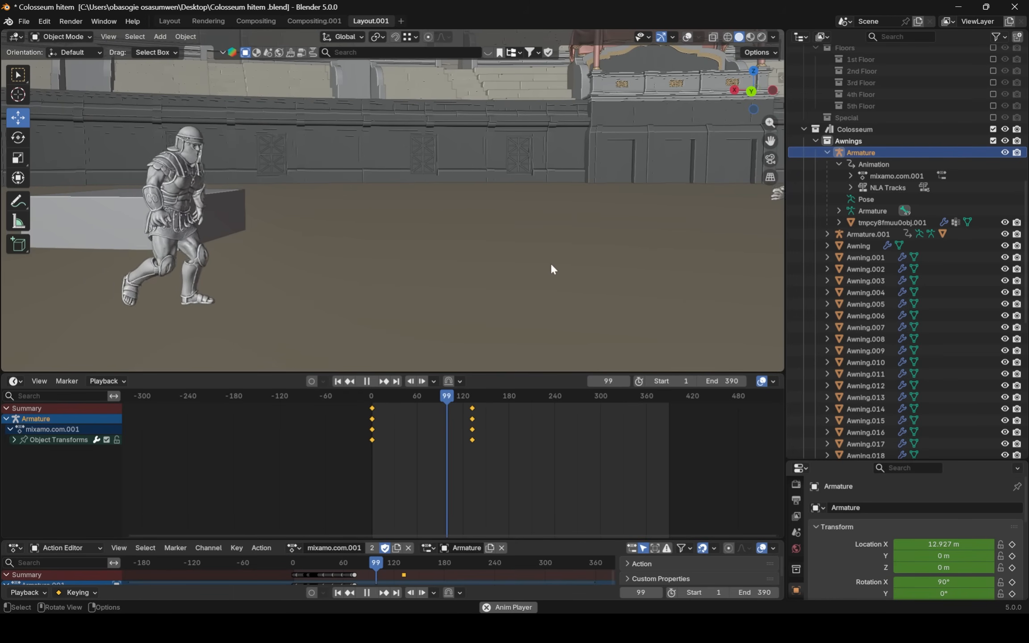
# - Watch the rest of the fight up to the victory pose and stop the playback
pyautogui.moveTo(550, 262); pyautogui.dragTo(475, 333, button='middle')
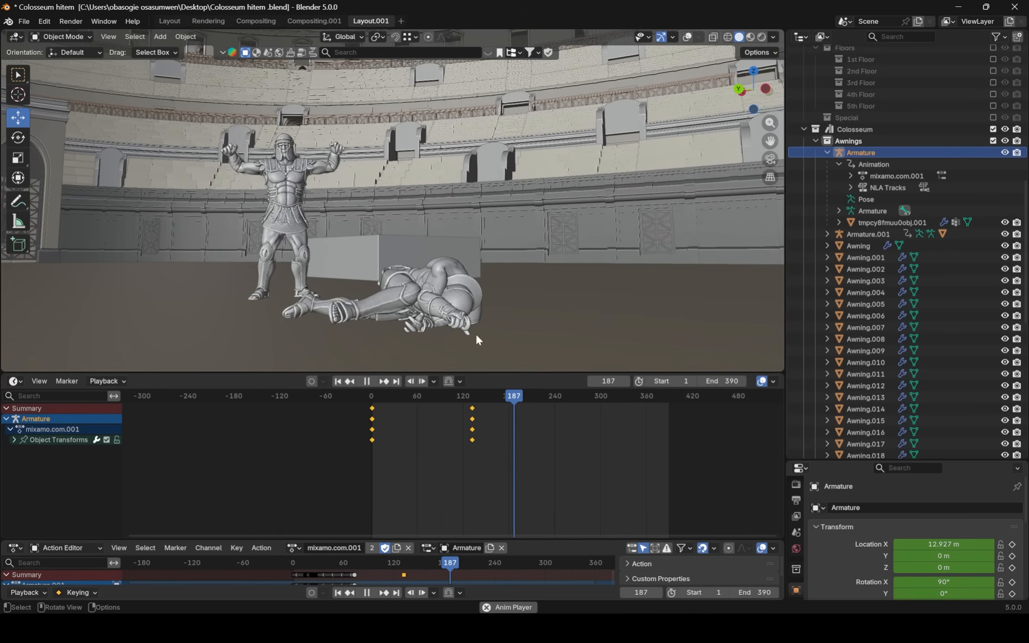
pyautogui.press('space')
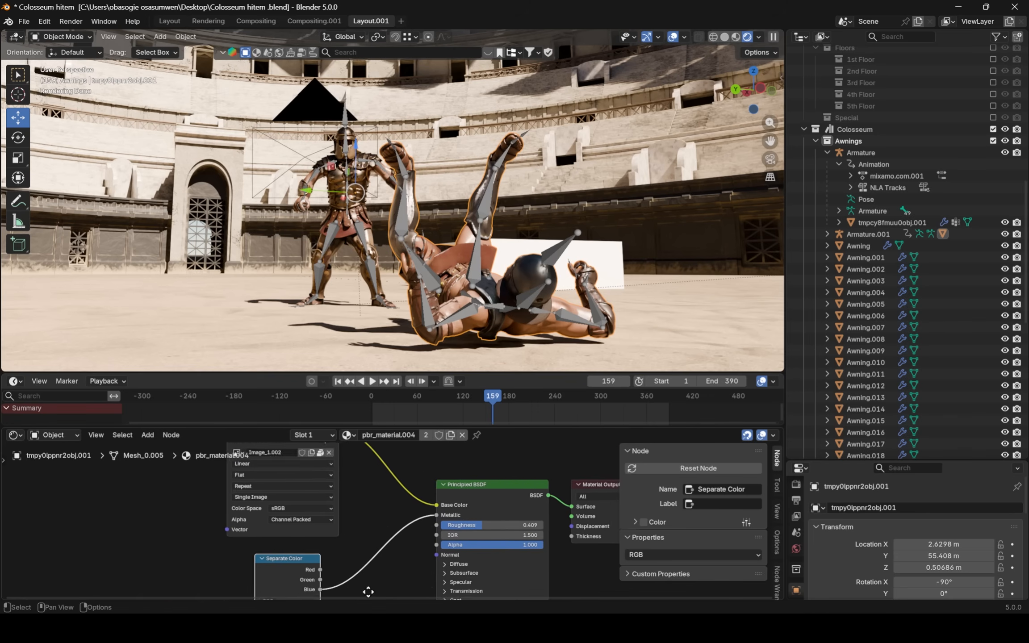
# - Add a Bump node to pbr_material.004, linking the base color image to its Height and its output to the Principled BSDF's Normal
pyautogui.hotkey('shift', 'a')
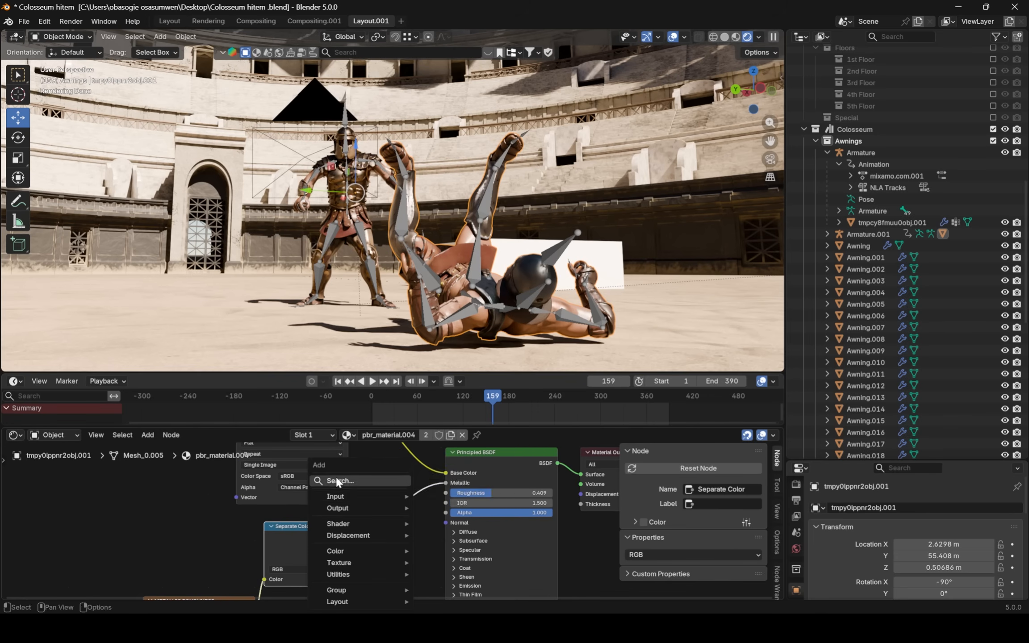
pyautogui.click(339, 481)
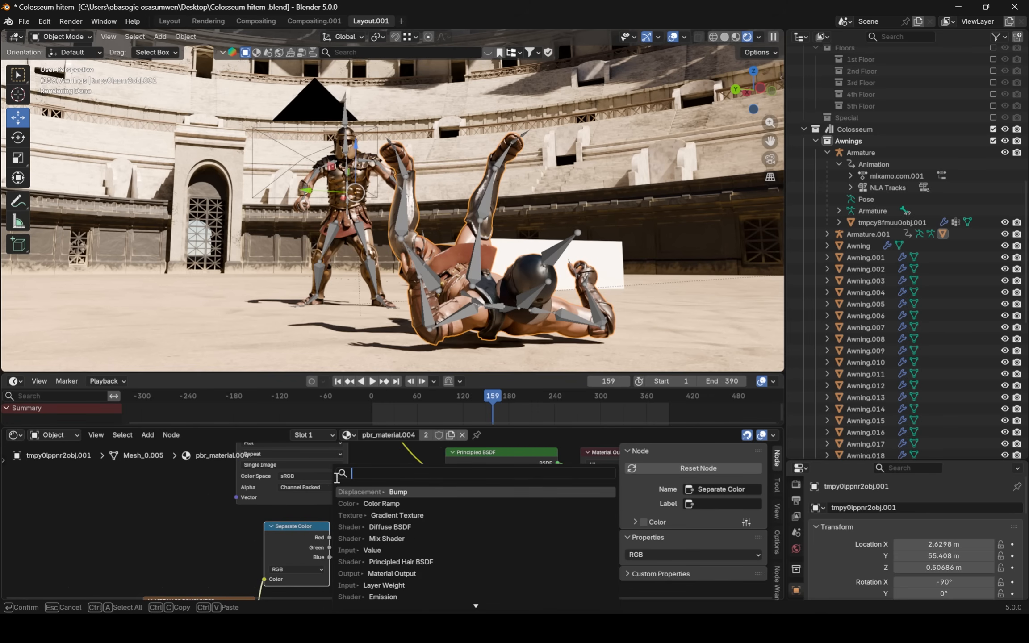
pyautogui.write('bump')
pyautogui.click(376, 491)
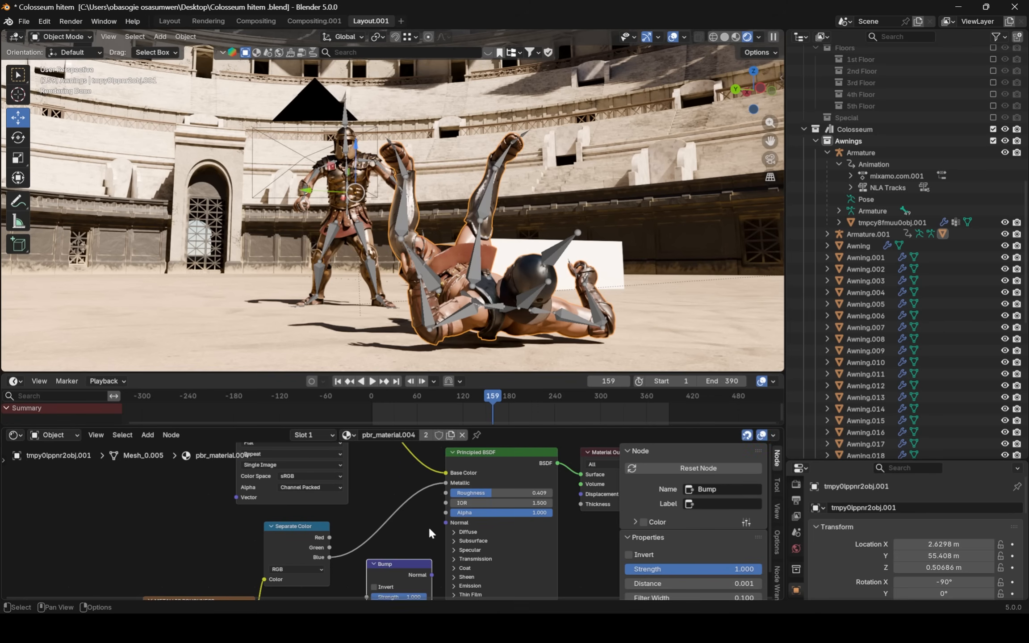
pyautogui.scroll(-2, 429, 531)
pyautogui.moveTo(431, 568); pyautogui.dragTo(441, 529)
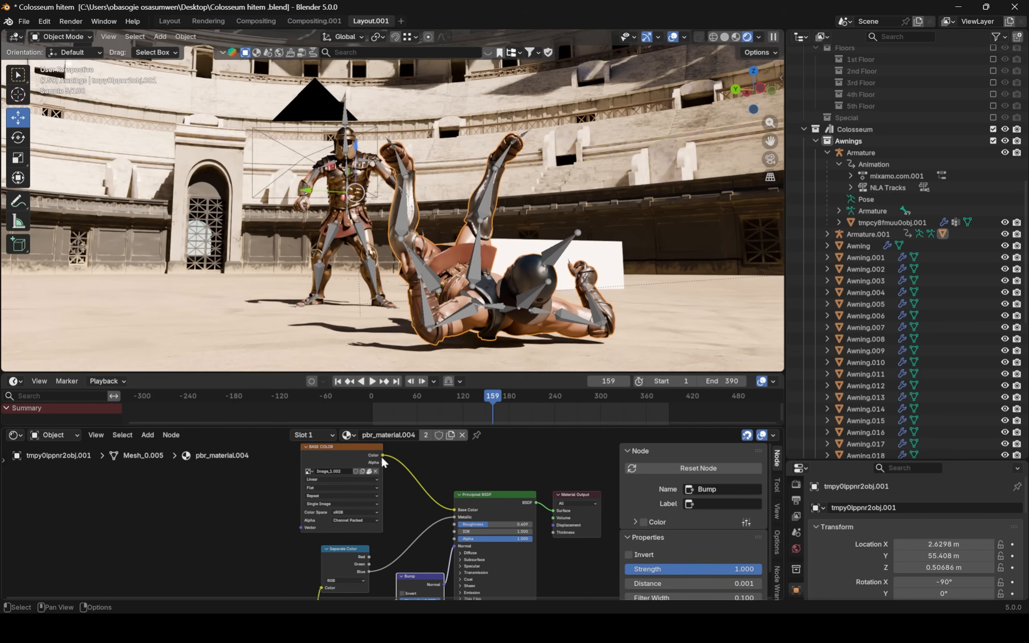
pyautogui.moveTo(382, 456); pyautogui.dragTo(445, 556)
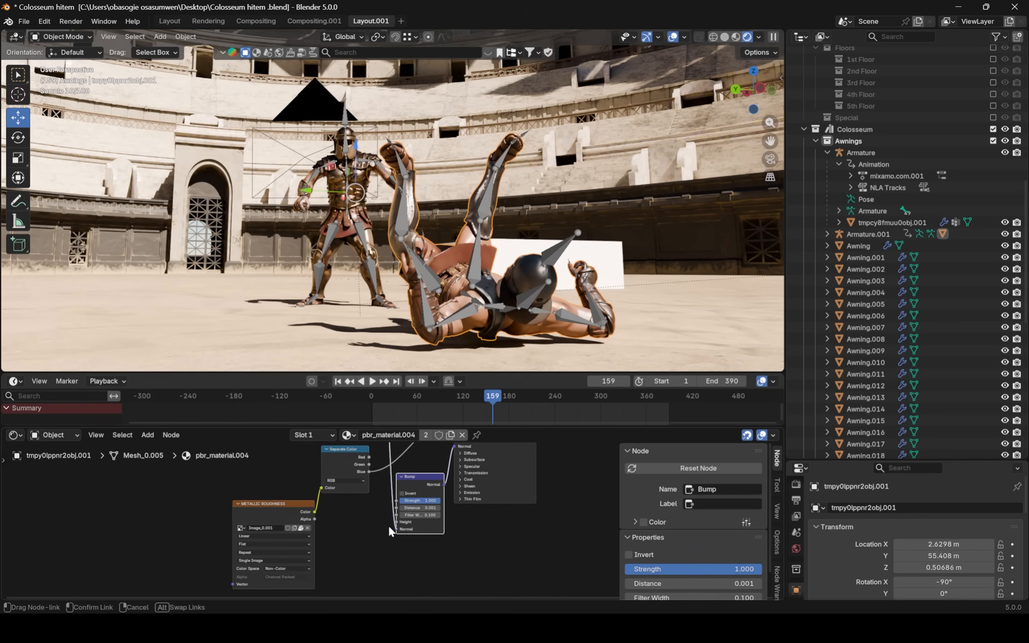
pyautogui.moveTo(397, 523); pyautogui.dragTo(397, 522)
# - Set the Bump strength to 10, inspect the fallen gladiator's leg armour up close, and readjust the strength
pyautogui.scroll(4, 450, 516)
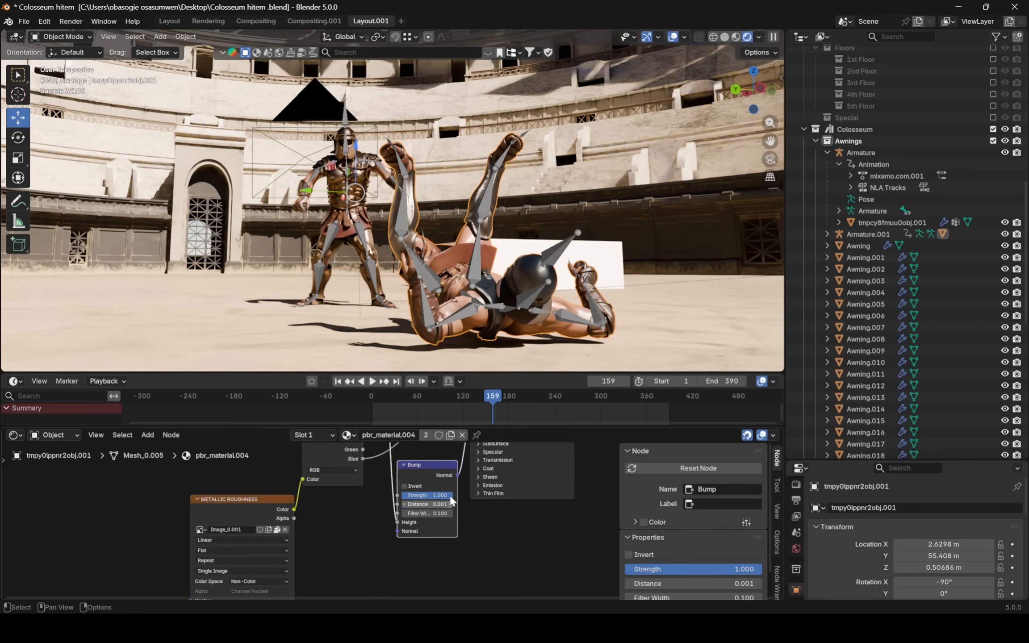
pyautogui.moveTo(452, 495); pyautogui.dragTo(456, 561, button='middle')
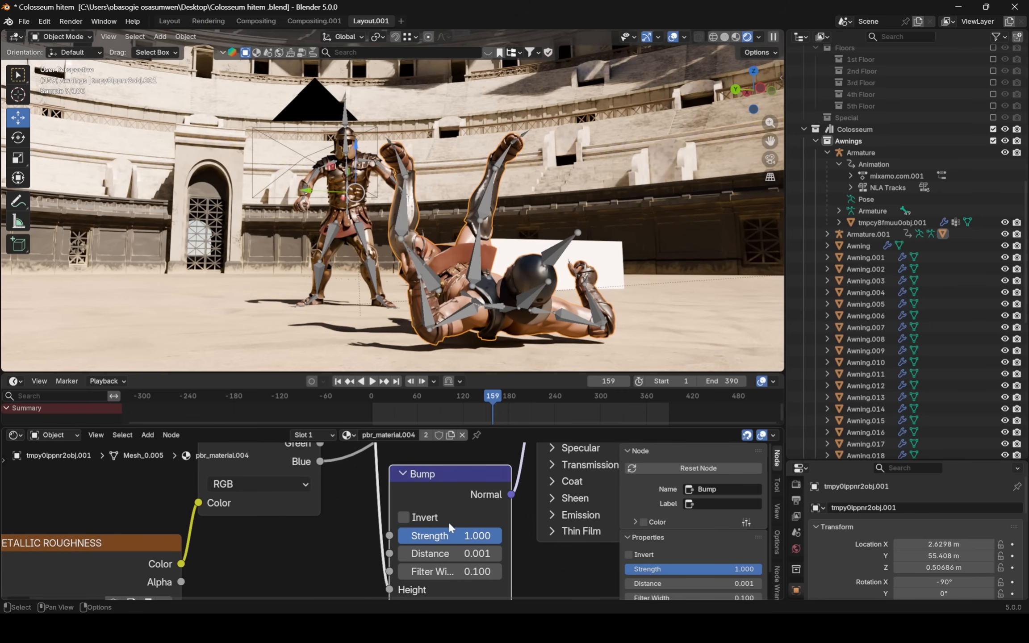
pyautogui.scroll(5, 550, 268)
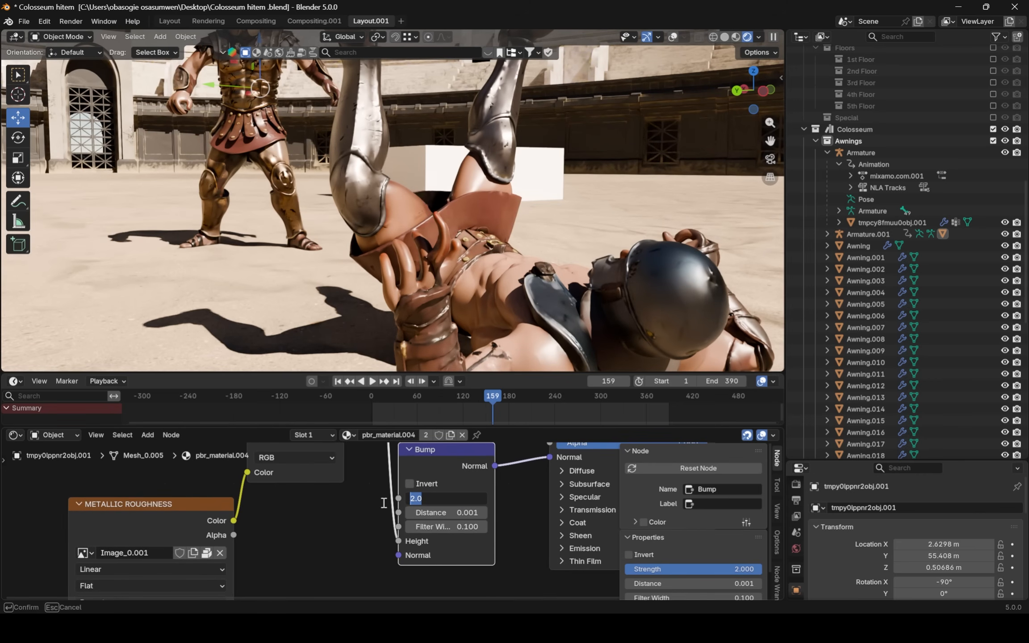
pyautogui.press('Return')
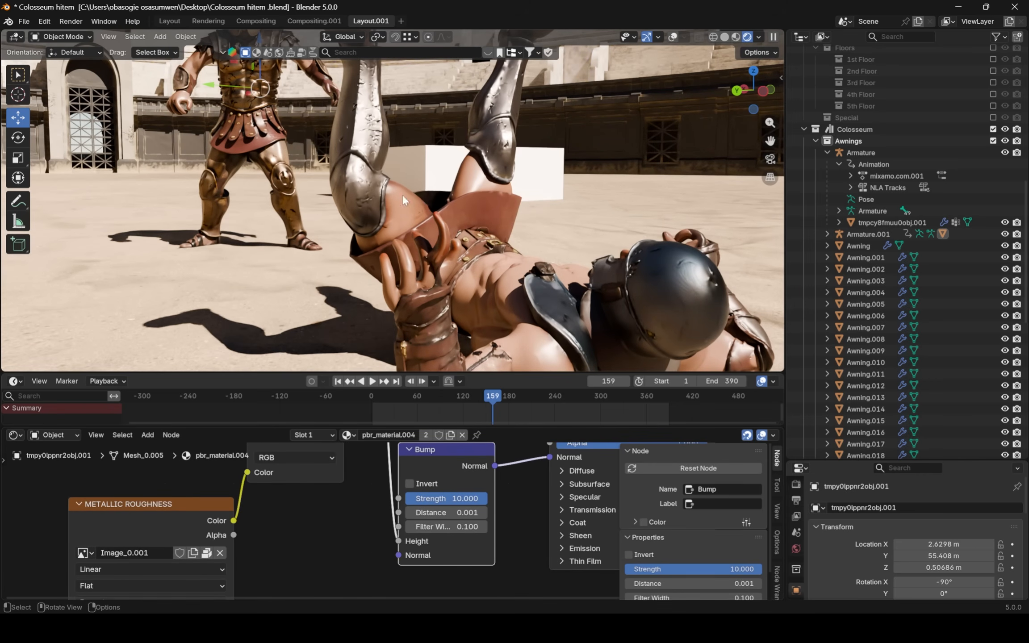
pyautogui.scroll(5, 427, 167)
pyautogui.moveTo(455, 186)
pyautogui.mouseDown(button='middle')
pyautogui.moveTo(469, 255)
pyautogui.moveTo(449, 227)
pyautogui.moveTo(457, 195)
pyautogui.mouseUp(button='middle')
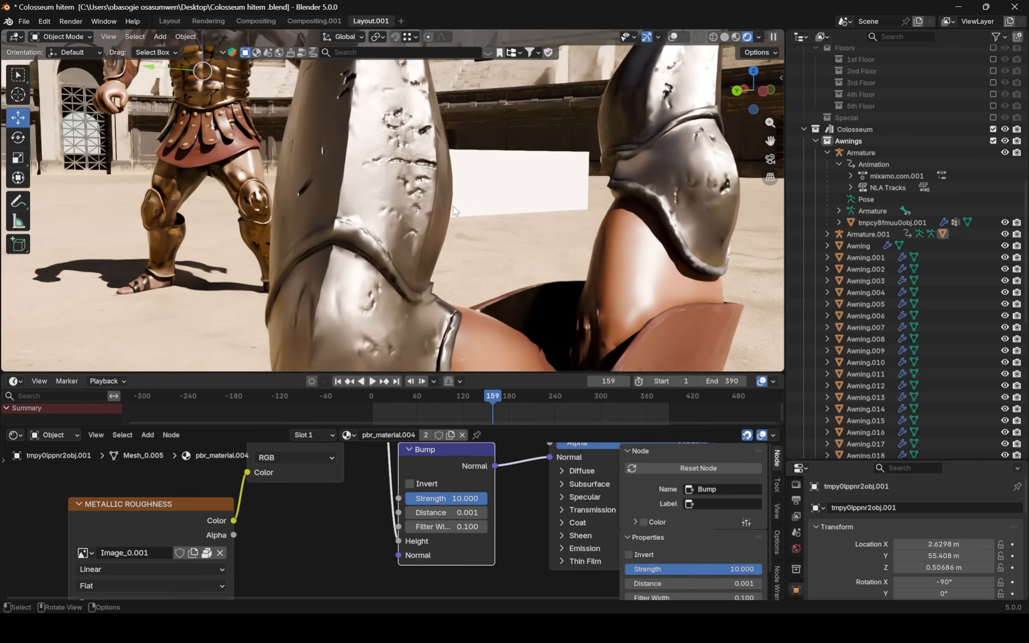
pyautogui.moveTo(443, 499); pyautogui.dragTo(473, 499)
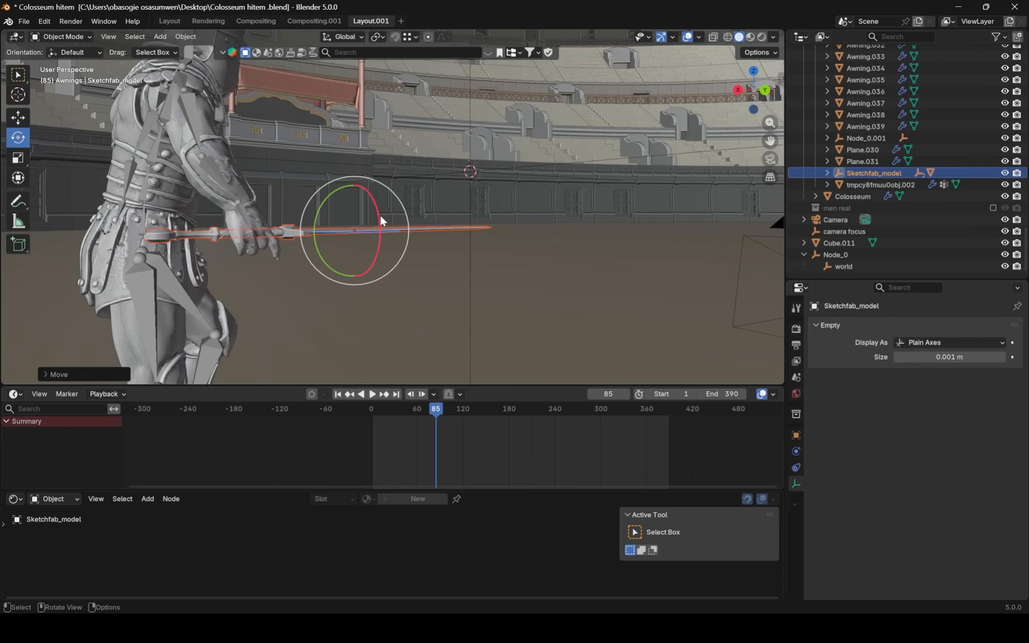
# - Rotate the Sketchfab_model sword around its blade axis, scale it down, and fit its grip into the gladiator's right hand
pyautogui.moveTo(379, 214); pyautogui.dragTo(369, 157)
pyautogui.moveTo(300, 118); pyautogui.dragTo(347, 142)
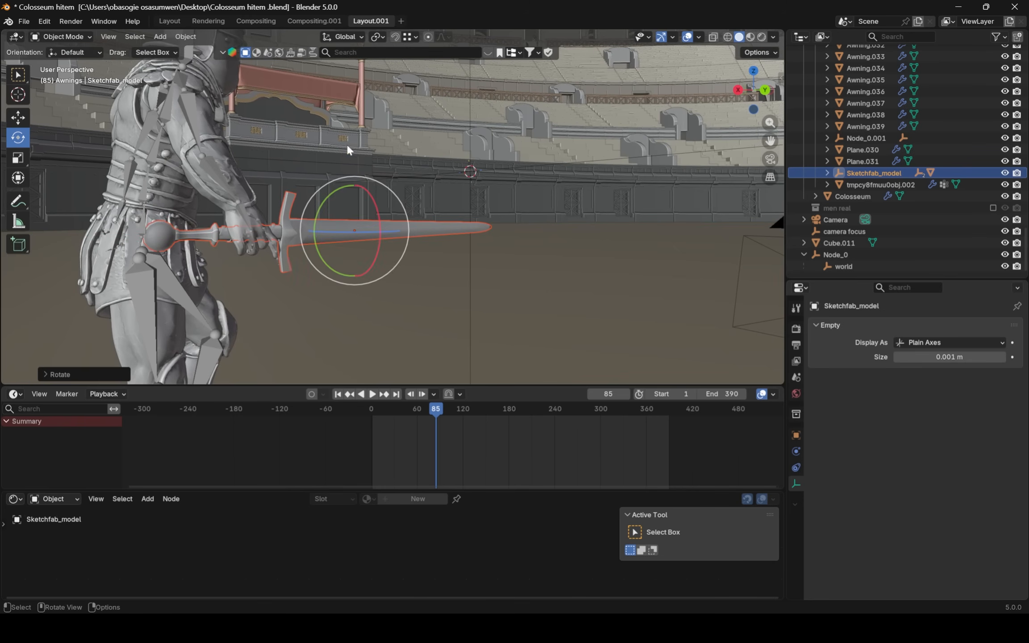
pyautogui.moveTo(346, 143); pyautogui.dragTo(367, 169, button='middle')
pyautogui.press('s')
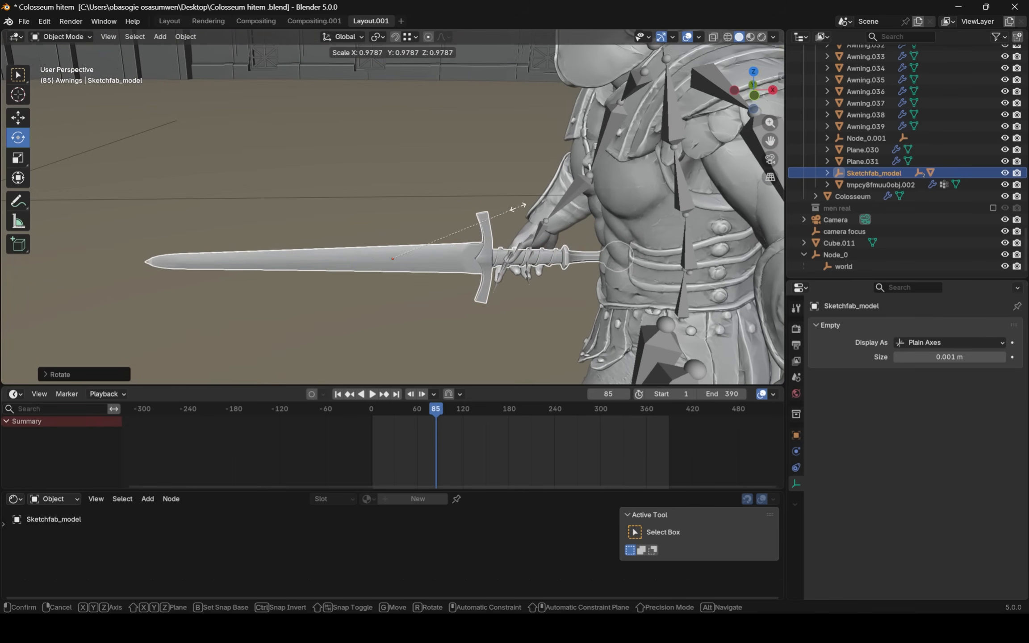
pyautogui.click(505, 211)
pyautogui.press('g')
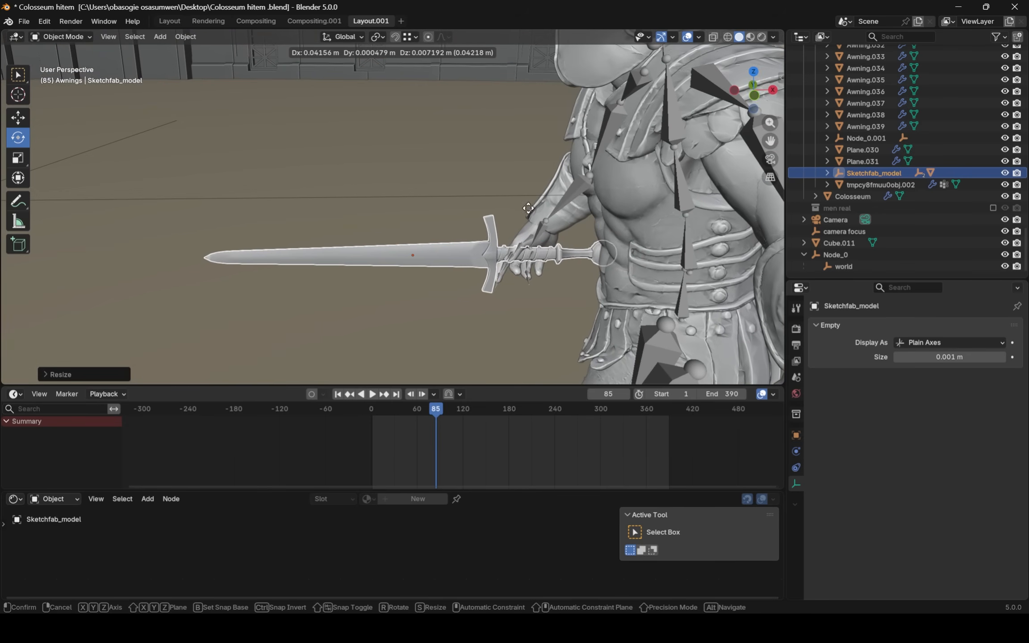
pyautogui.click(515, 194)
# - Parent the sword to the Armature's RightHand bone in Pose Mode and return to Object Mode
pyautogui.moveTo(516, 194); pyautogui.dragTo(720, 178, button='middle')
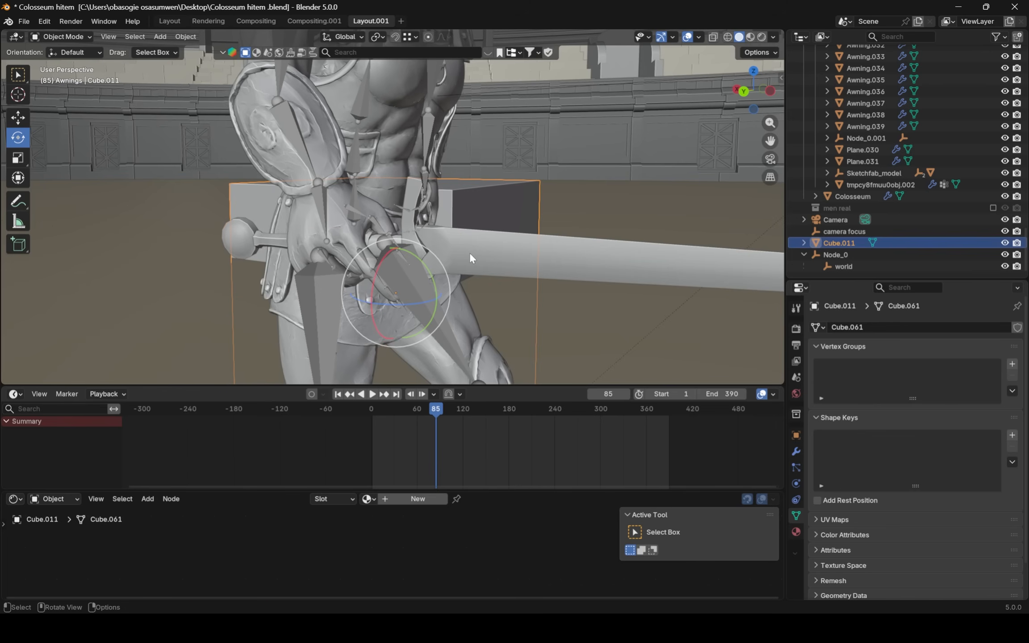
pyautogui.click(471, 258)
pyautogui.keyDown('shift'); pyautogui.click(324, 214); pyautogui.keyUp('shift')
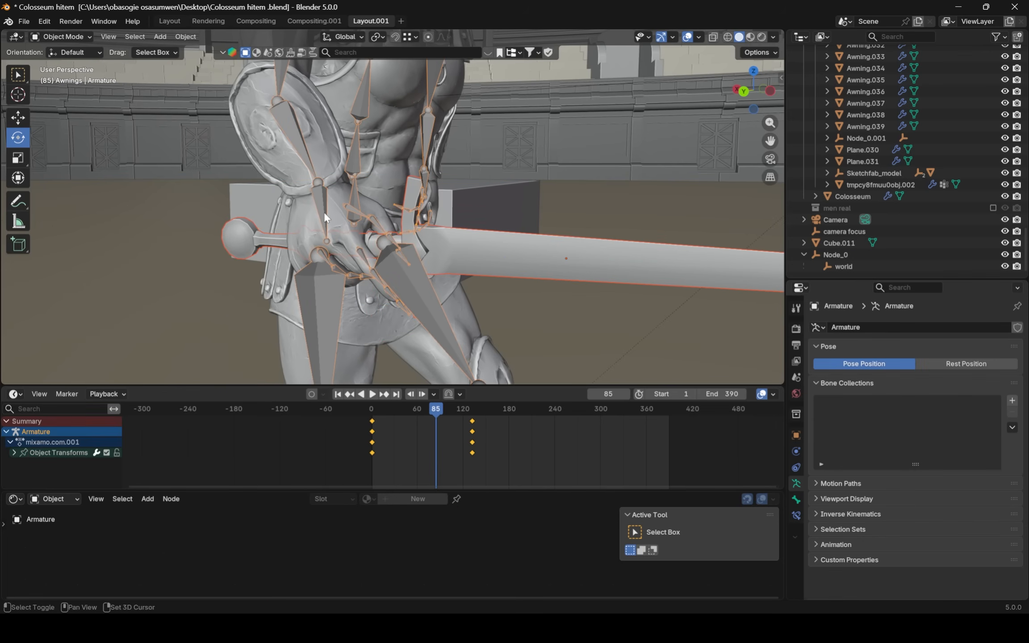
pyautogui.click(64, 75)
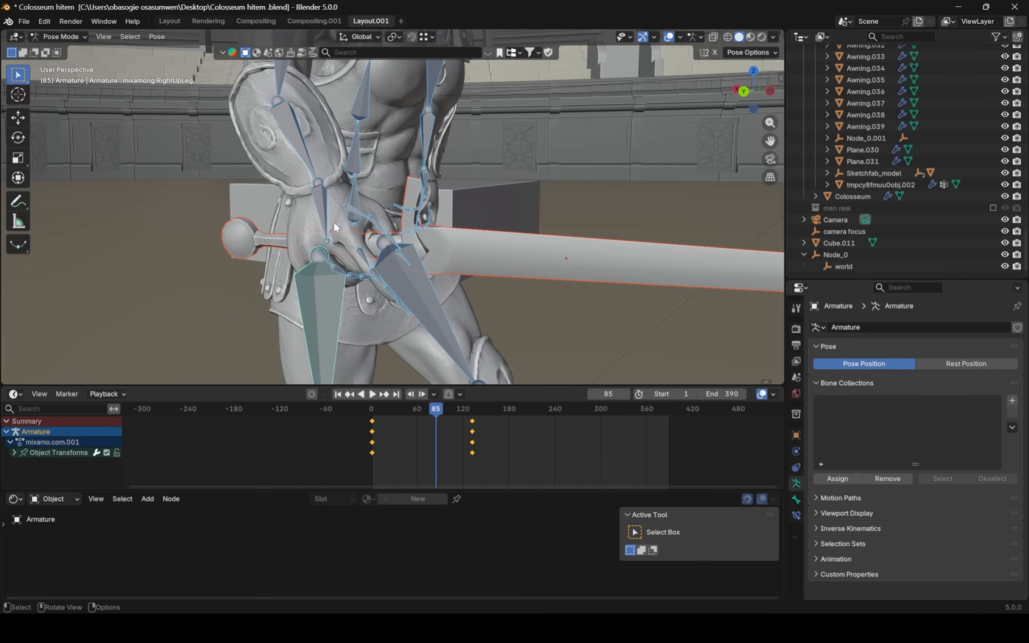
pyautogui.click(326, 211)
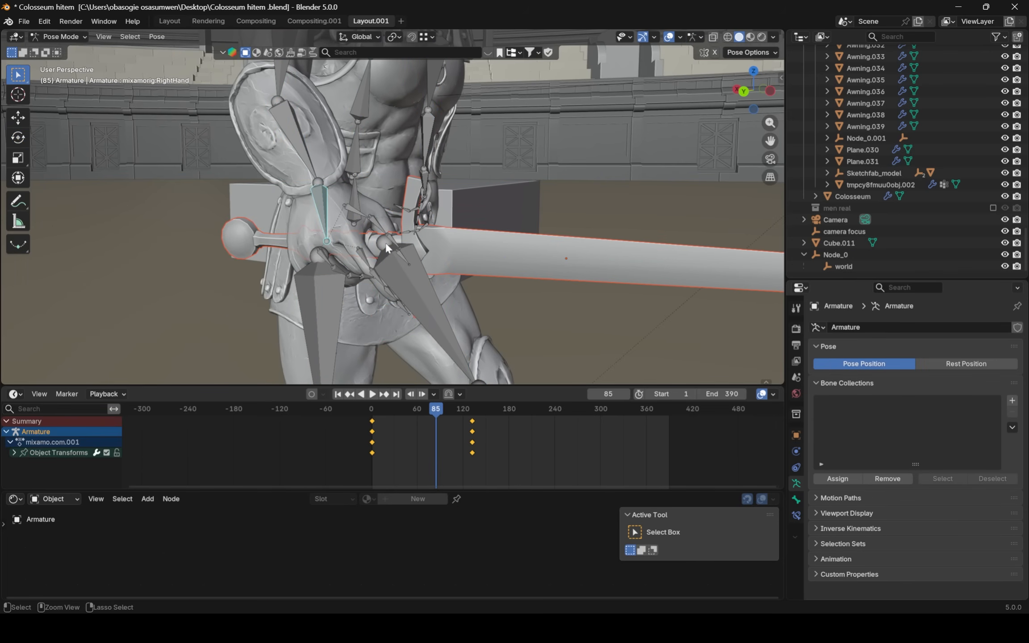
pyautogui.hotkey('ctrl', 'p')
pyautogui.click(296, 335)
pyautogui.click(58, 37)
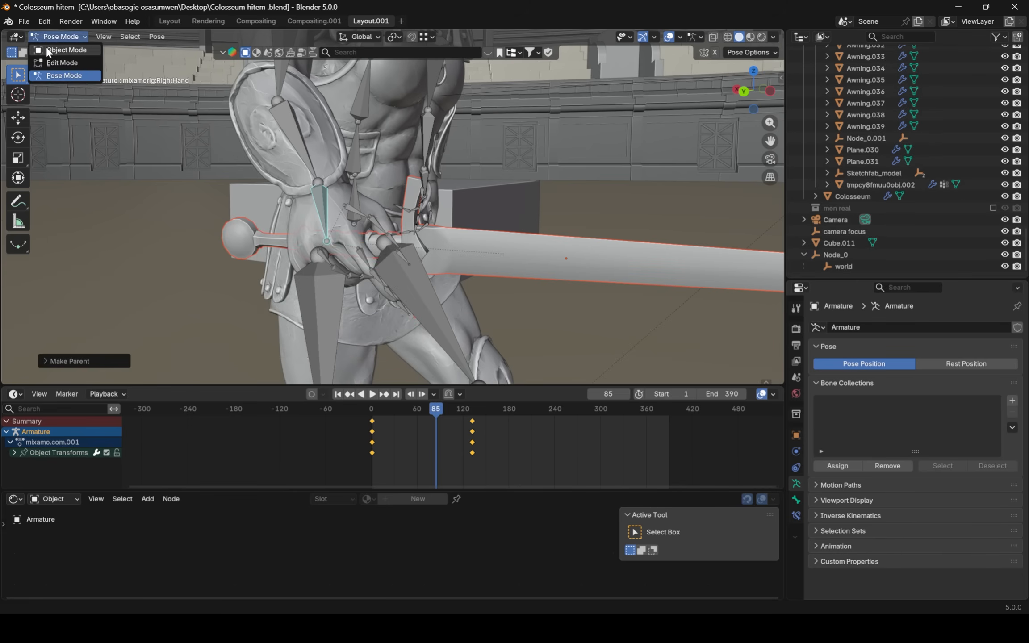
pyautogui.click(50, 51)
# - Hide the viewport overlays and play the animation to check that the sword follows the gladiator's hand
pyautogui.press('space')
pyautogui.press('space')
pyautogui.scroll(-1, 543, 248)
pyautogui.scroll(-4, 542, 246)
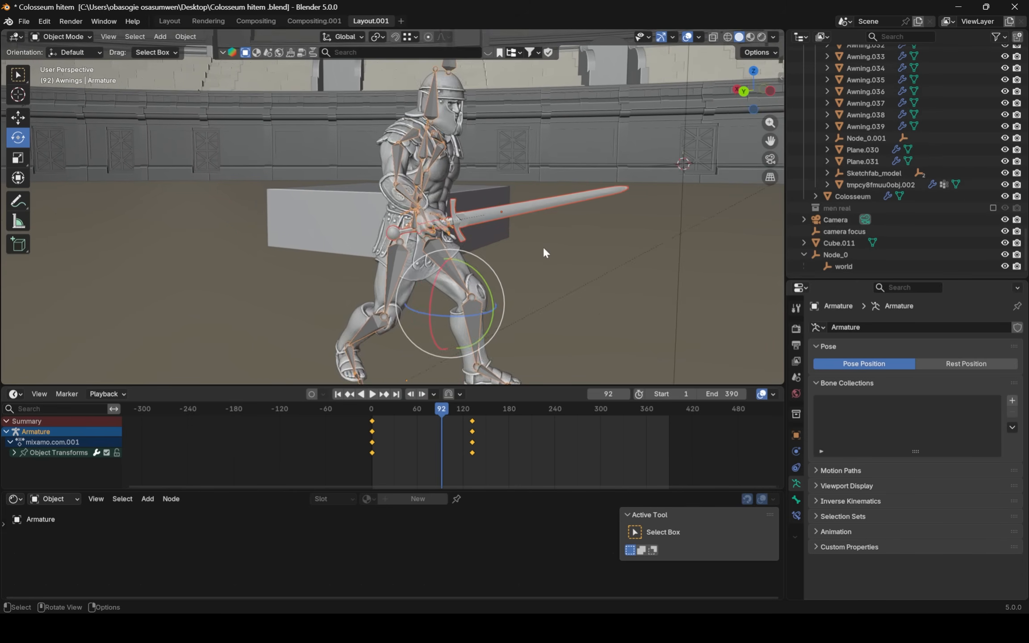
pyautogui.moveTo(546, 248); pyautogui.dragTo(515, 268, button='middle')
pyautogui.press('space')
pyautogui.click(688, 36)
pyautogui.press('space')
pyautogui.press('space')
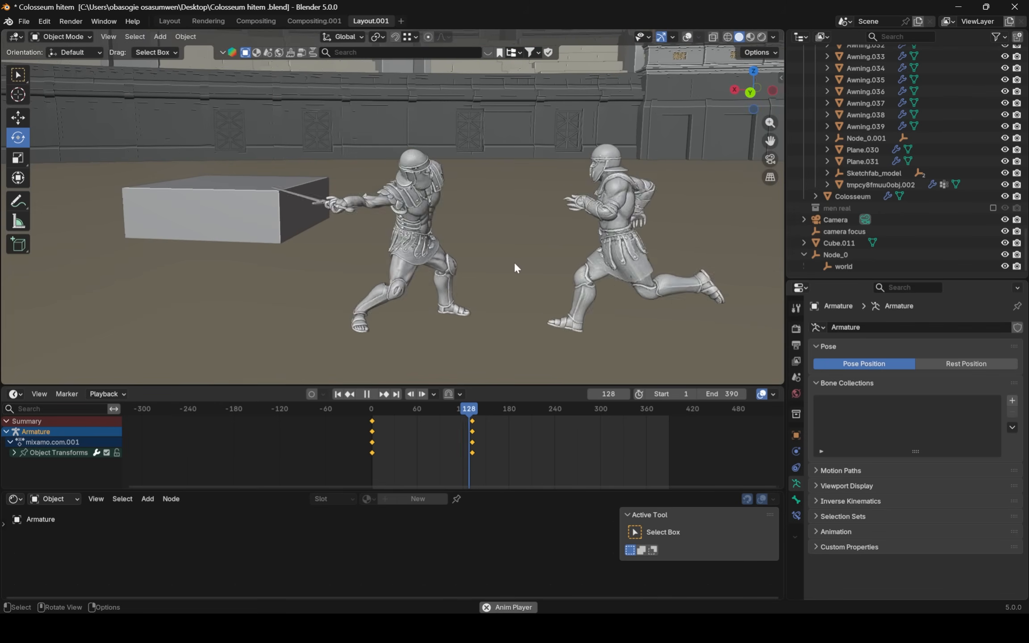
pyautogui.press('space')
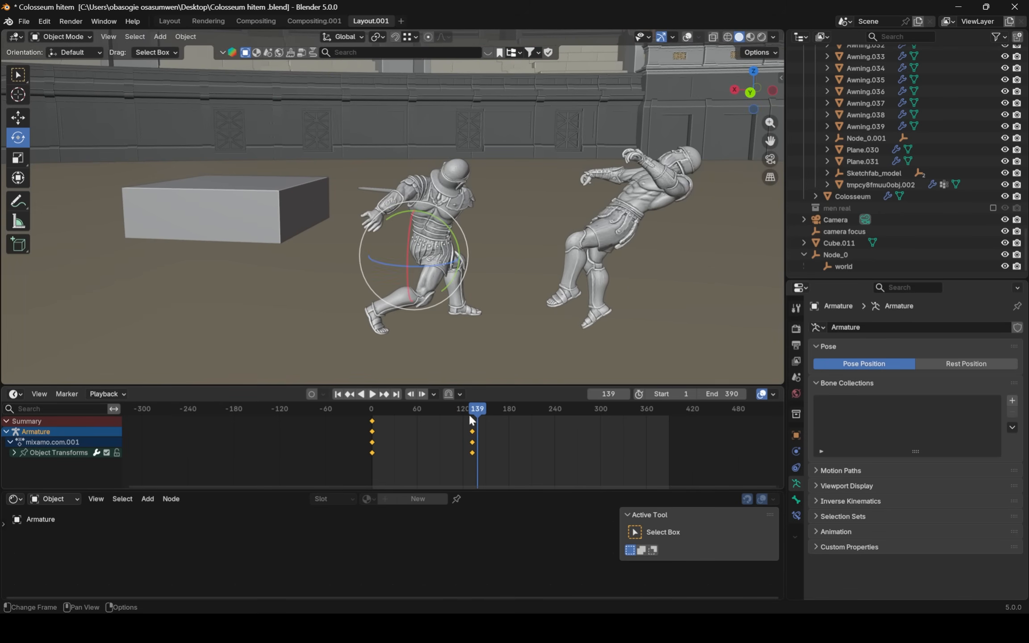
# - Replay the sword strike and inspect its contact with the opponent at frame 134 from several angles
pyautogui.moveTo(470, 420); pyautogui.dragTo(449, 420)
pyautogui.press('space')
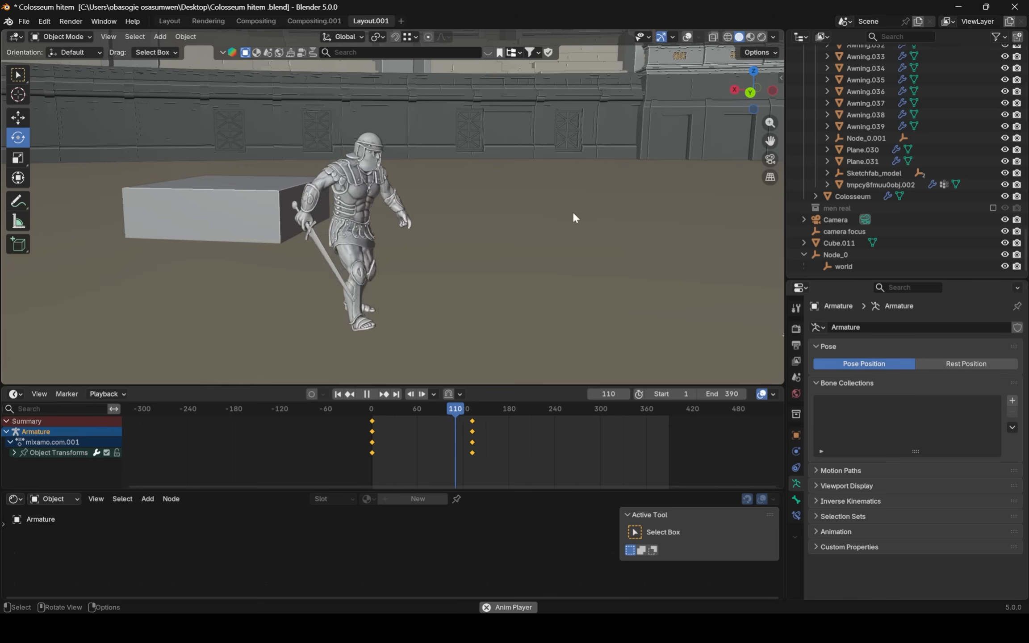
pyautogui.moveTo(573, 215); pyautogui.dragTo(606, 227, button='middle')
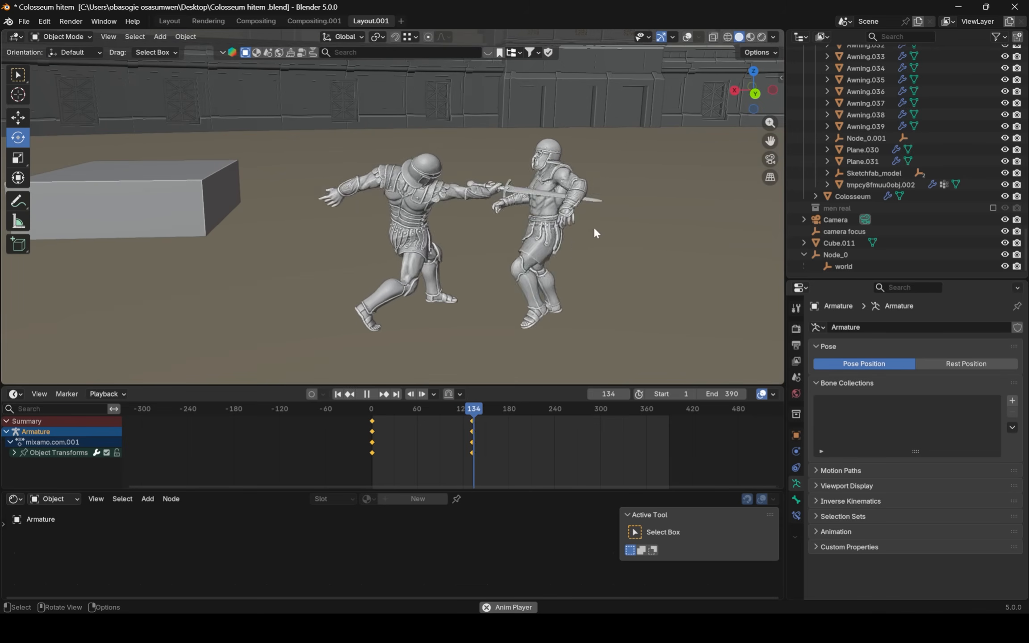
pyautogui.press('space')
pyautogui.moveTo(601, 230); pyautogui.dragTo(422, 216, button='middle')
pyautogui.scroll(4, 492, 250)
pyautogui.press('space')
pyautogui.click(471, 412)
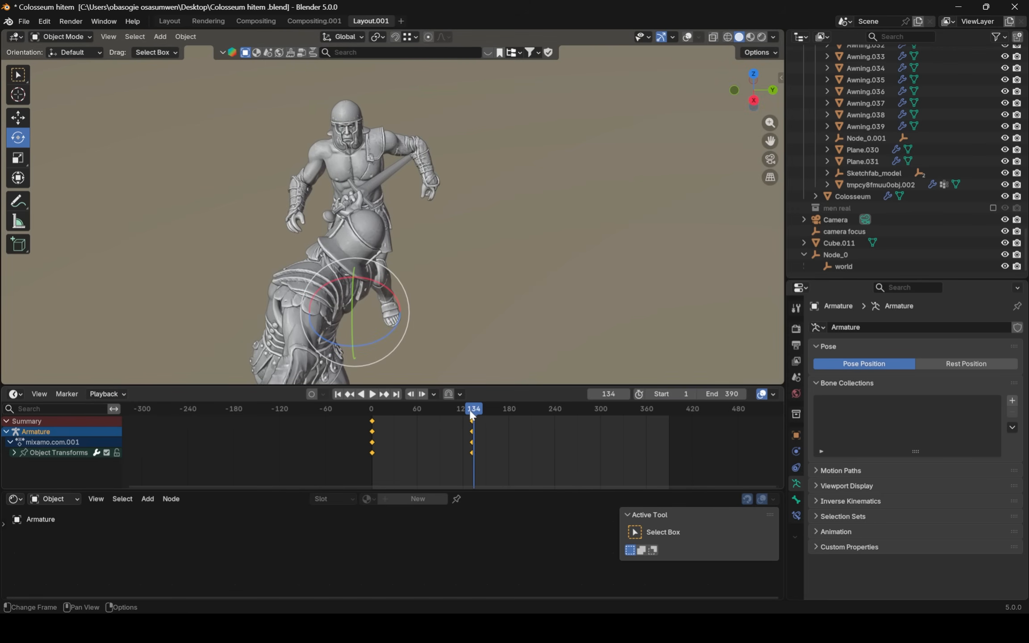
pyautogui.moveTo(538, 275); pyautogui.dragTo(617, 249, button='middle')
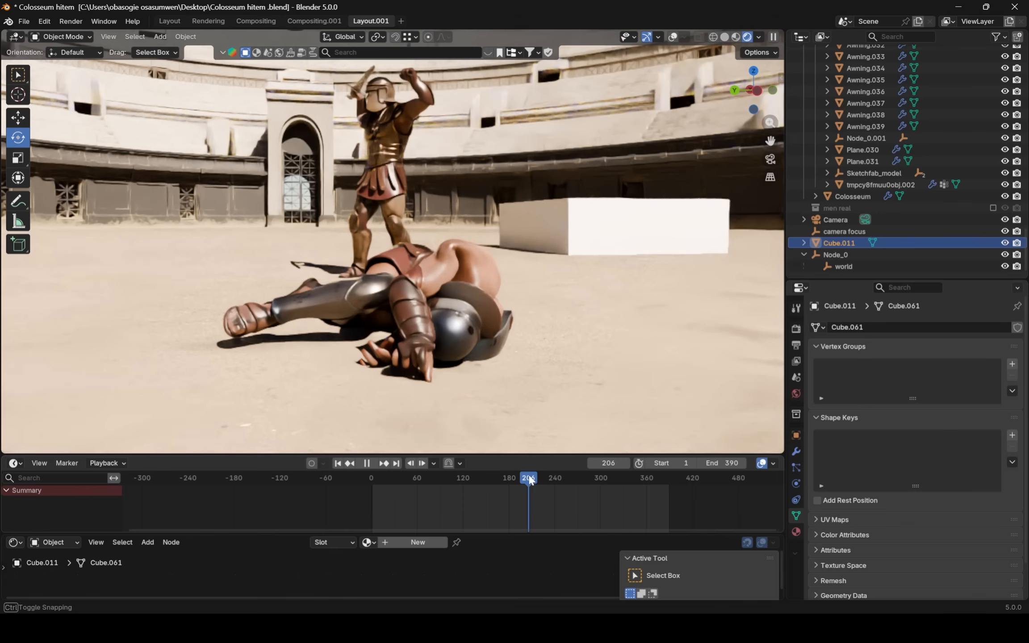
# - Go to frame 197 and inspect the victor and the fallen gladiator in the rendered view
pyautogui.moveTo(530, 480); pyautogui.dragTo(523, 478)
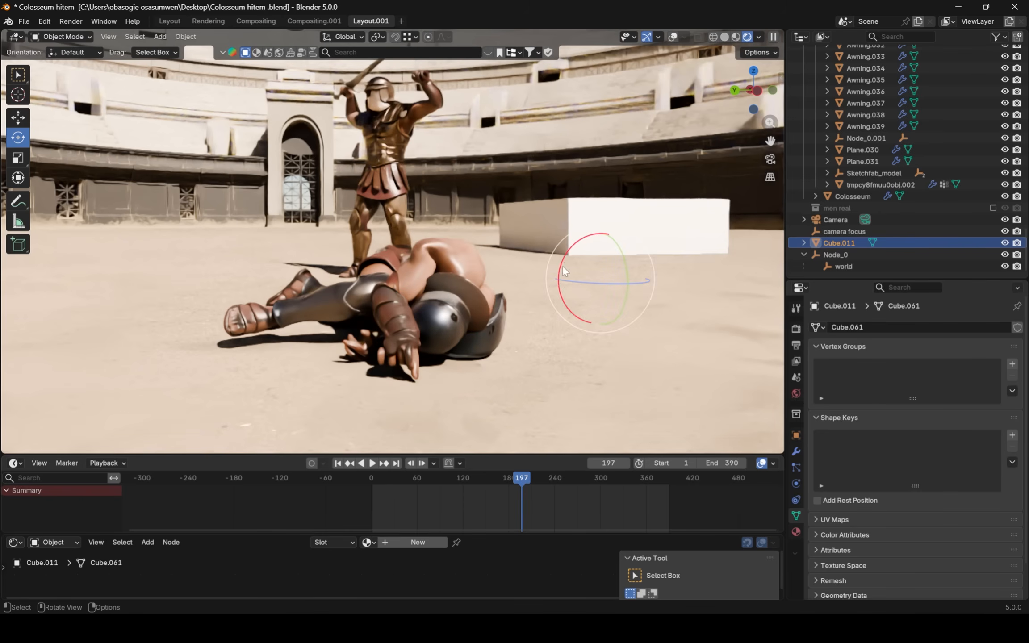
pyautogui.moveTo(532, 201); pyautogui.dragTo(551, 187, button='middle')
pyautogui.moveTo(613, 192); pyautogui.dragTo(627, 217, button='middle')
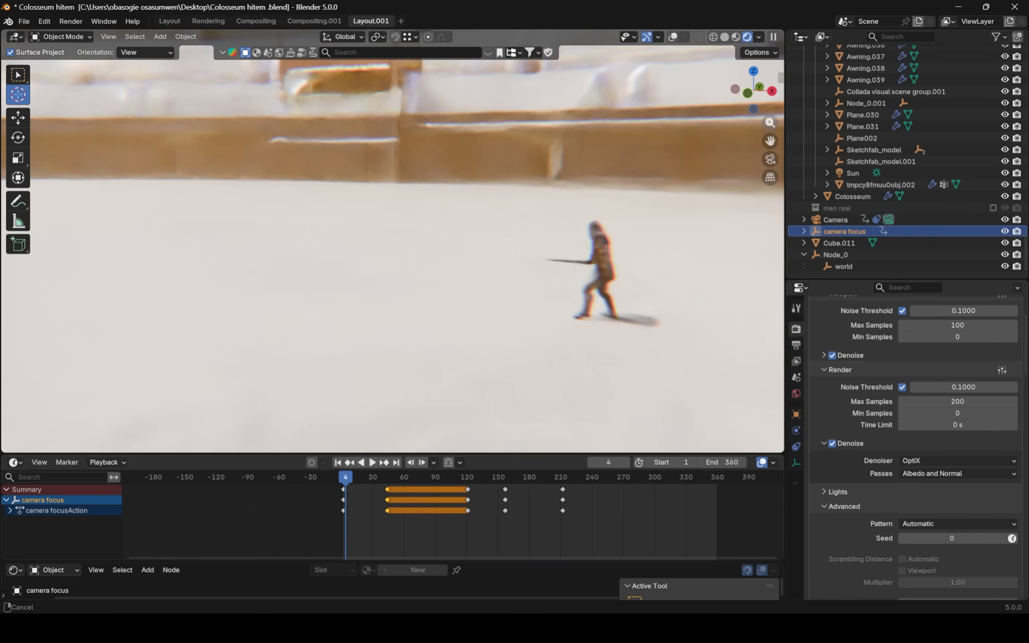
pyautogui.scroll(-5, 712, 161)
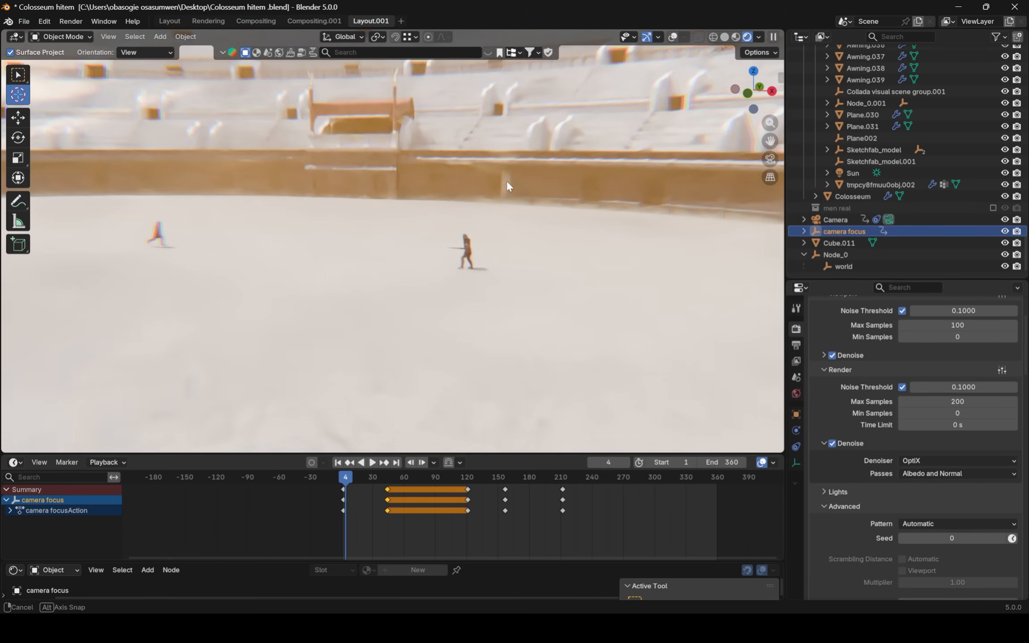
pyautogui.moveTo(507, 180); pyautogui.dragTo(435, 180, button='middle')
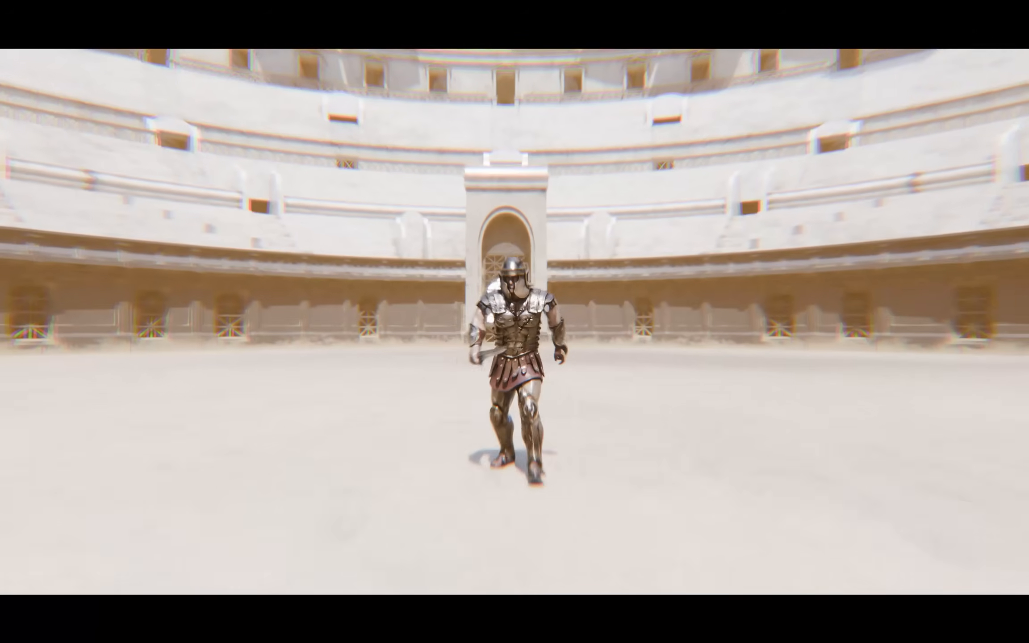